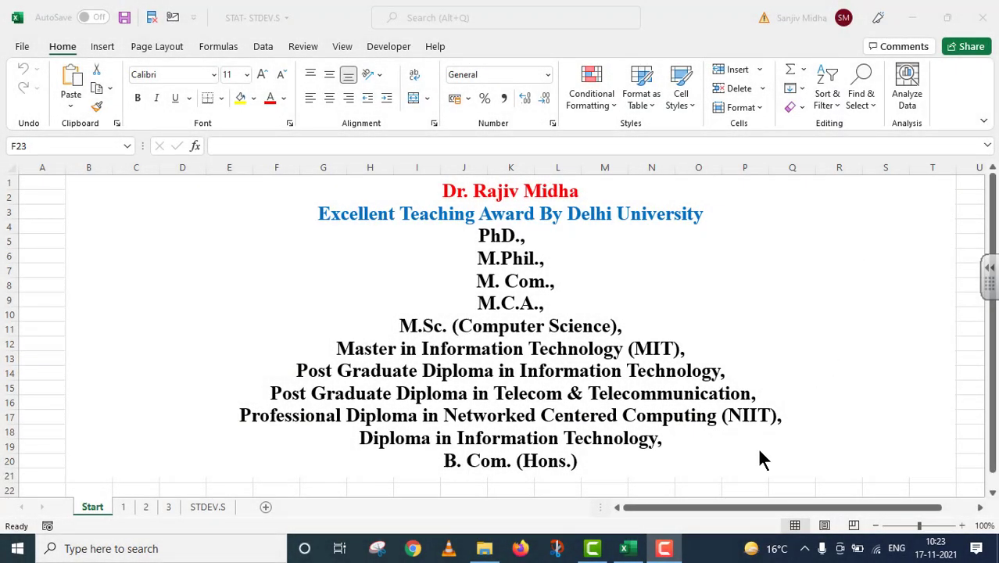
click(129, 516)
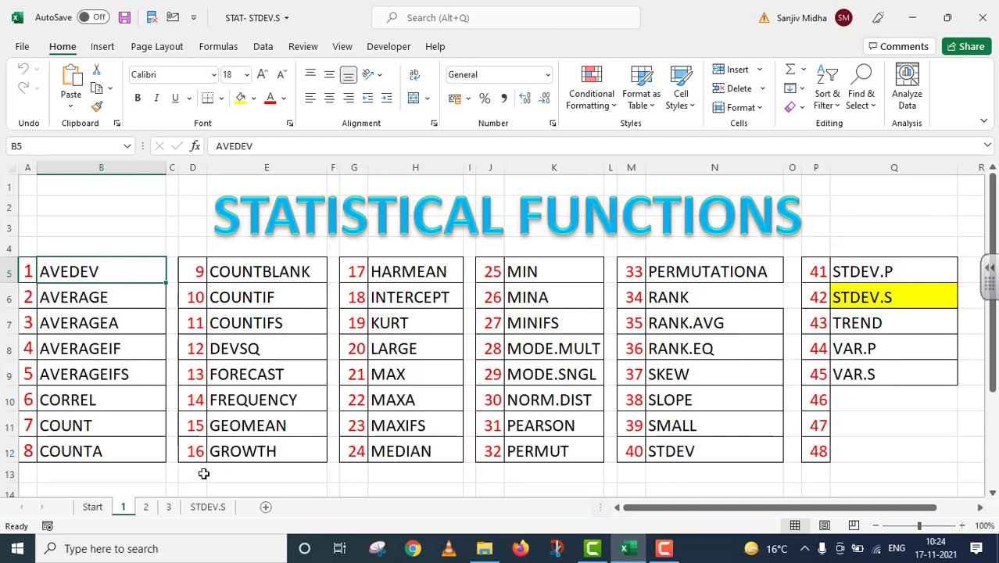
Switch to sheet tab 2, the 'STDEV.S Function' title page under the statistical functions heading.
click(146, 507)
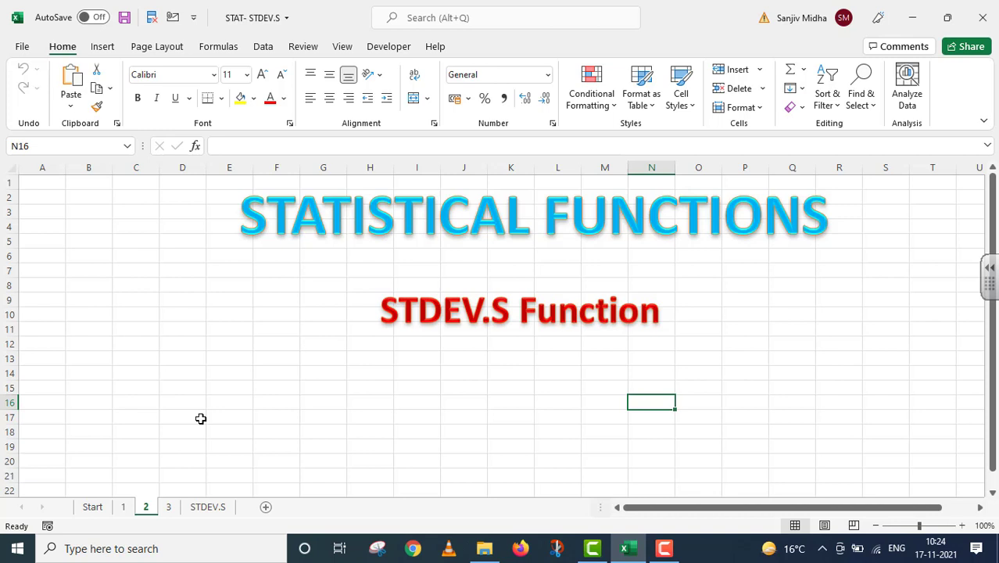
Open the STDEV.S sheet with its definitions, syntax, sample formula and empty Year/% Dividend table.
click(207, 507)
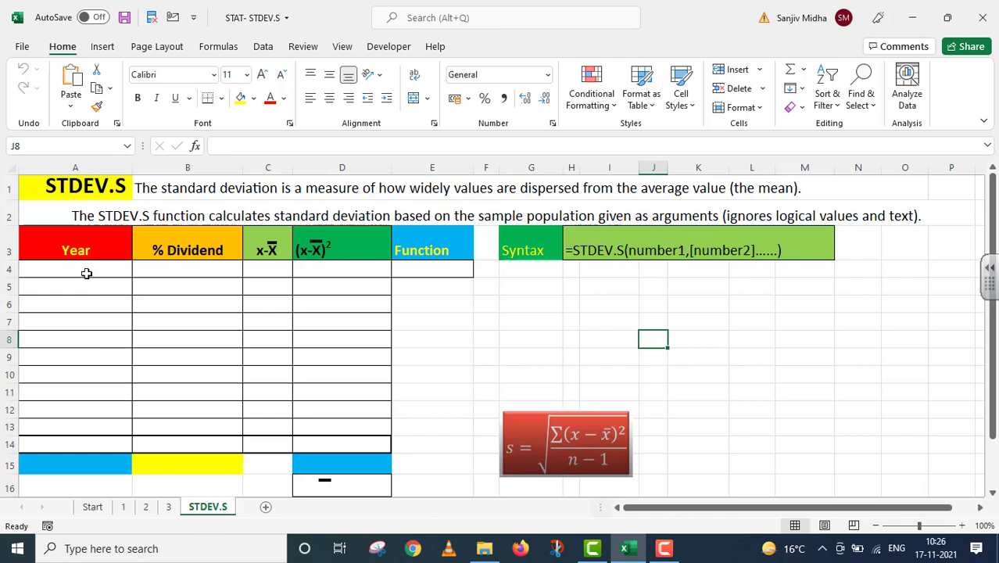
Enter 2012 and 2013 in A4:A5 and fill the year series down to 2021 in A13.
click(86, 268)
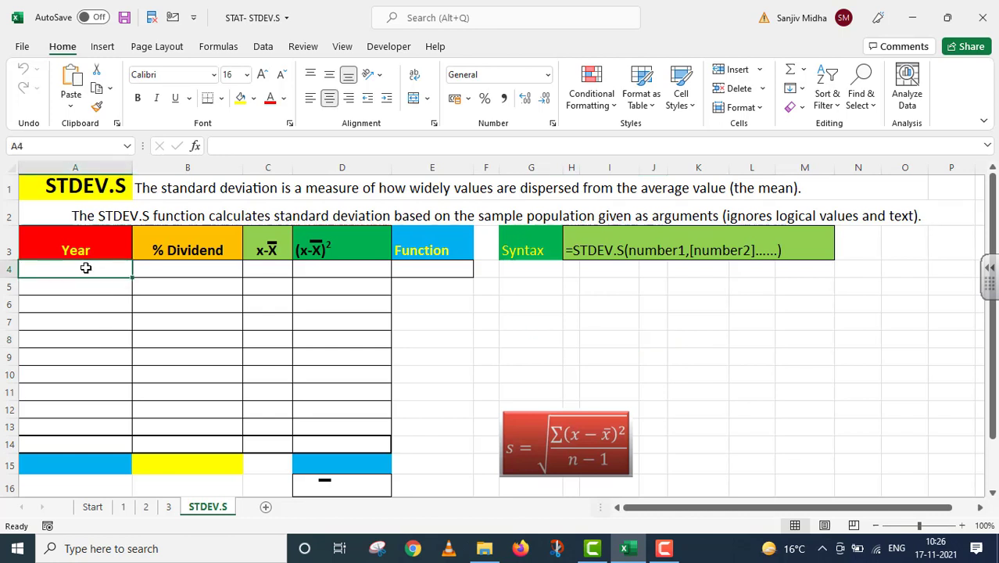
text(20)
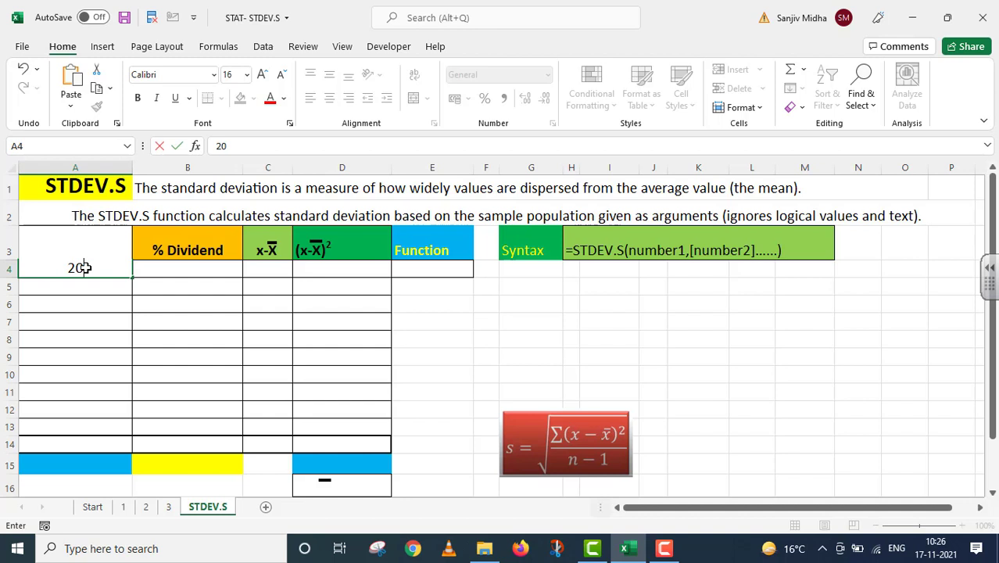
text(12)
click(91, 285)
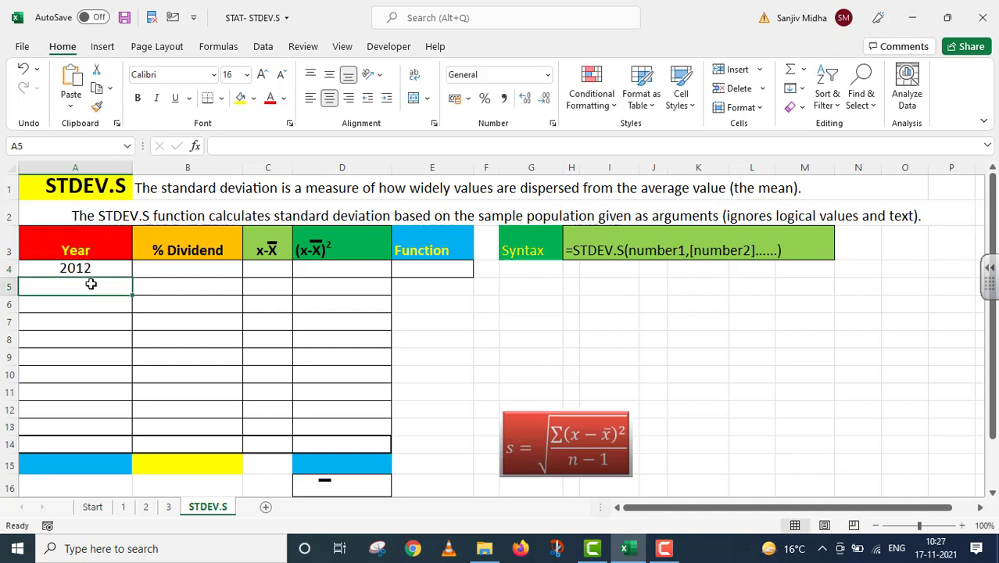
text(2013)
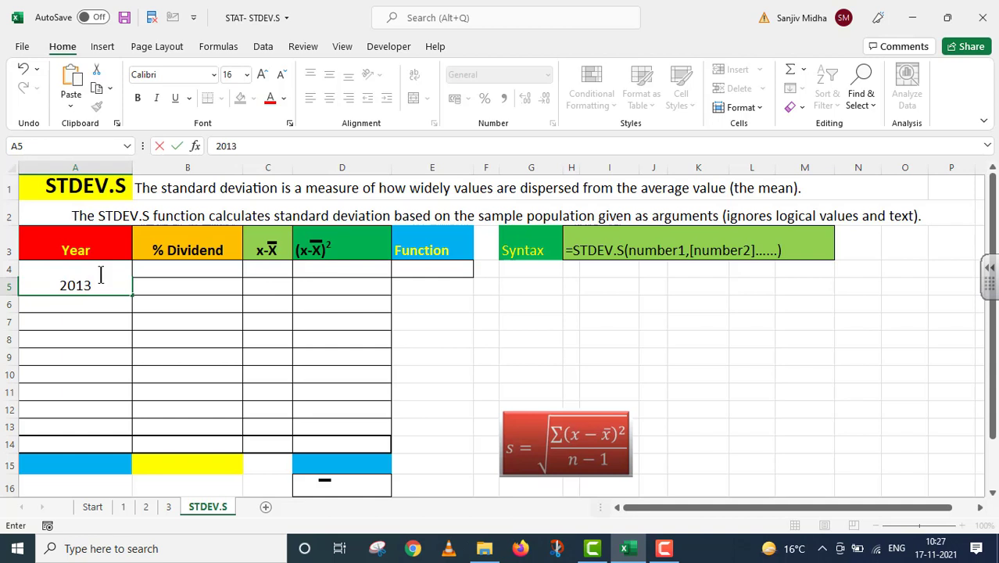
click(99, 306)
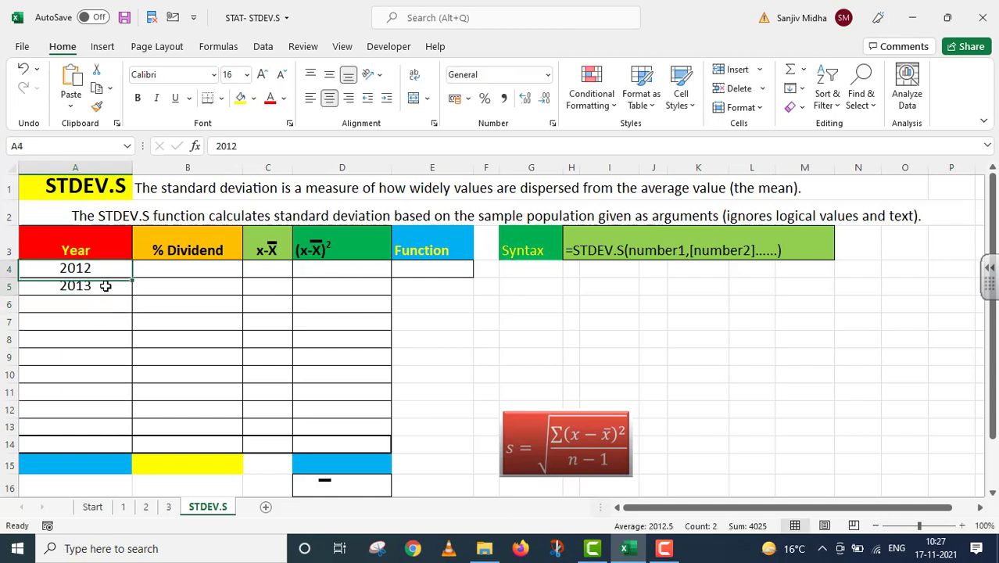
mouse_move(105, 286)
mouse_down()
mouse_move(126, 290)
mouse_move(131, 402)
mouse_up()
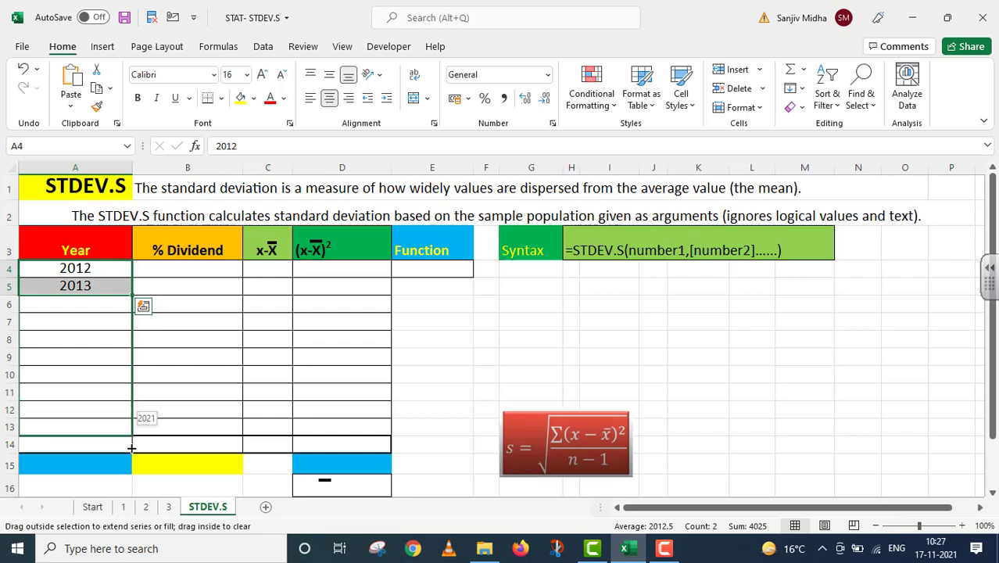
drag(131, 401, 131, 444)
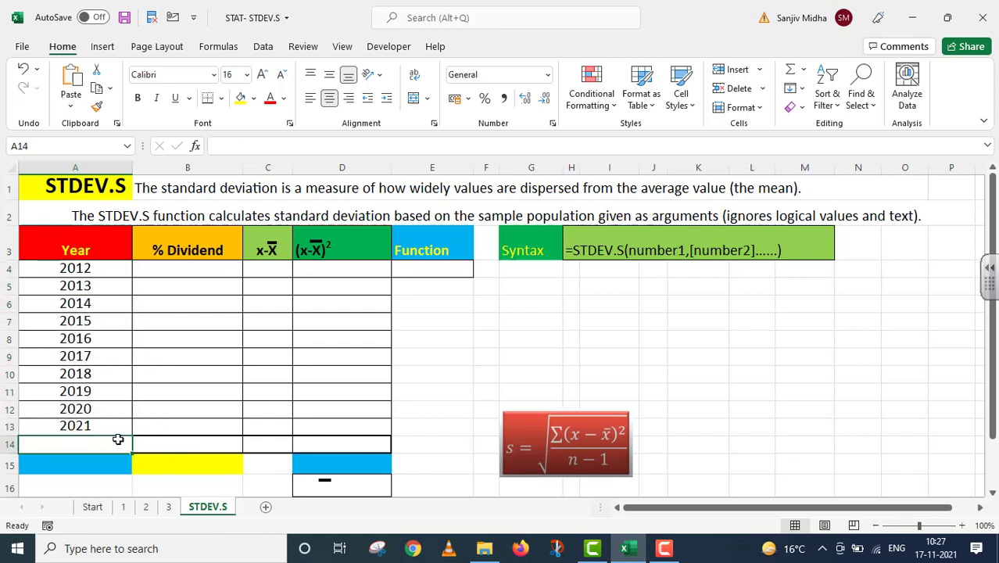
click(461, 353)
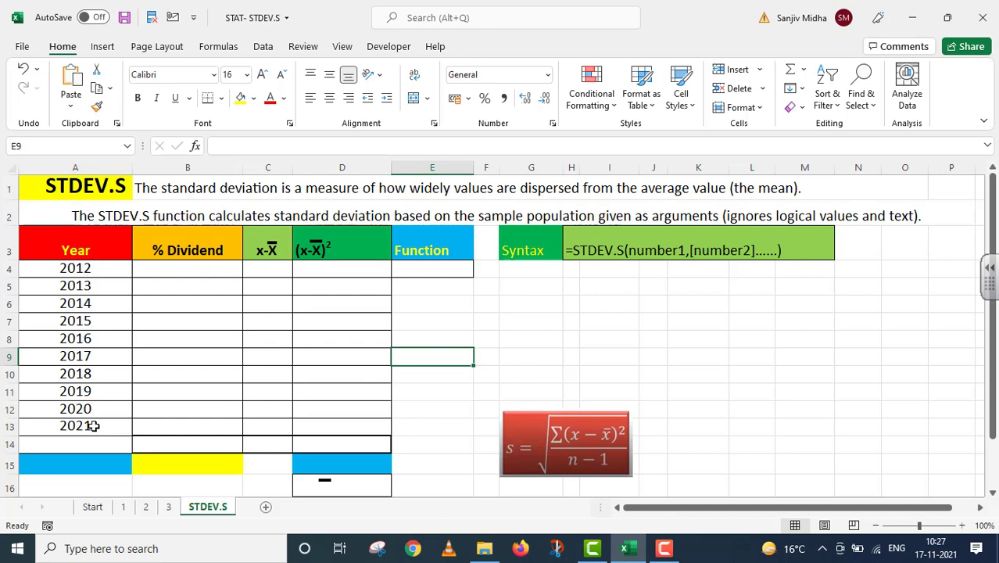
Enter dividends 14, 16, 13, 12, 19 for 2012–2016 in B4:B8.
click(179, 268)
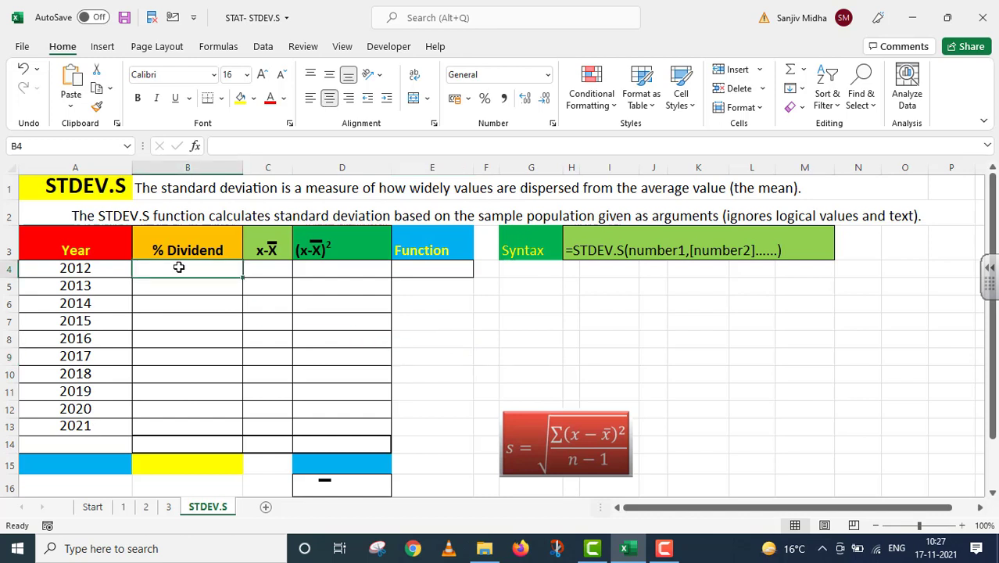
text(14)
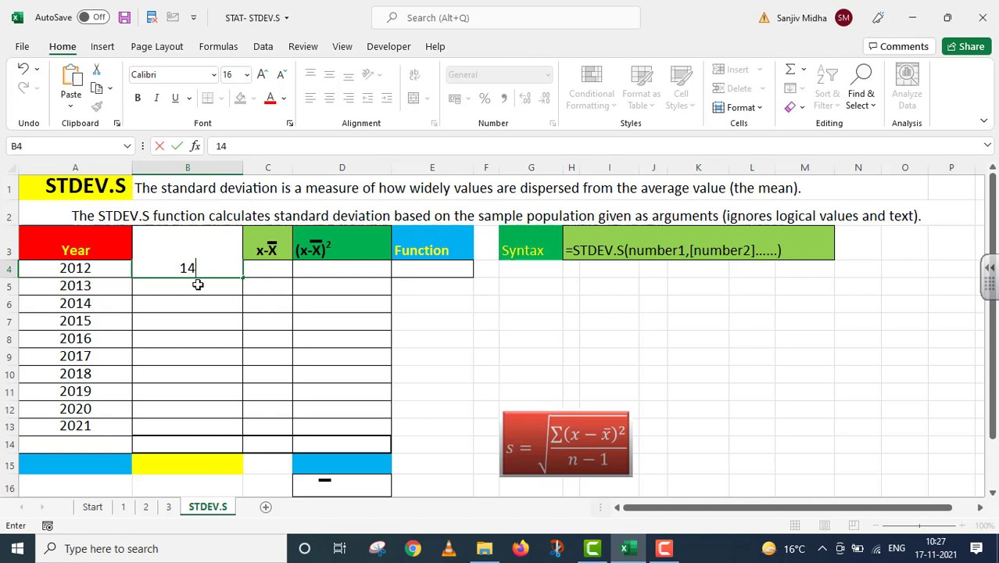
key(Return)
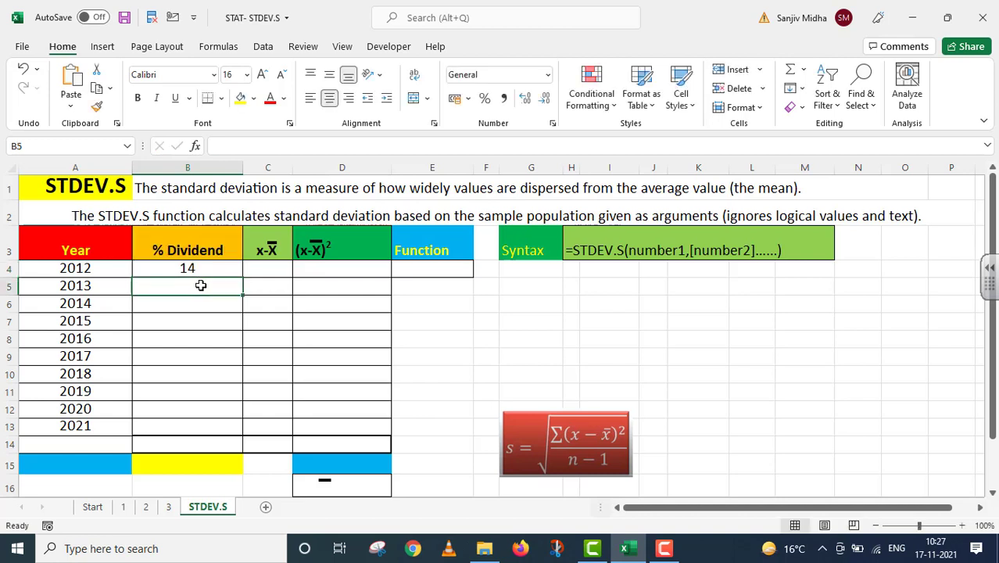
text(16)
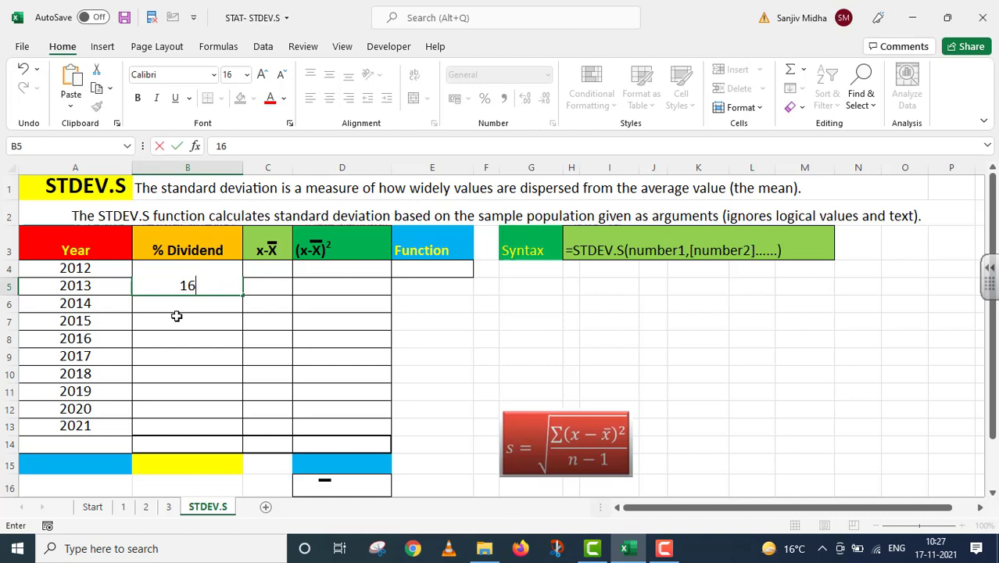
key(Return)
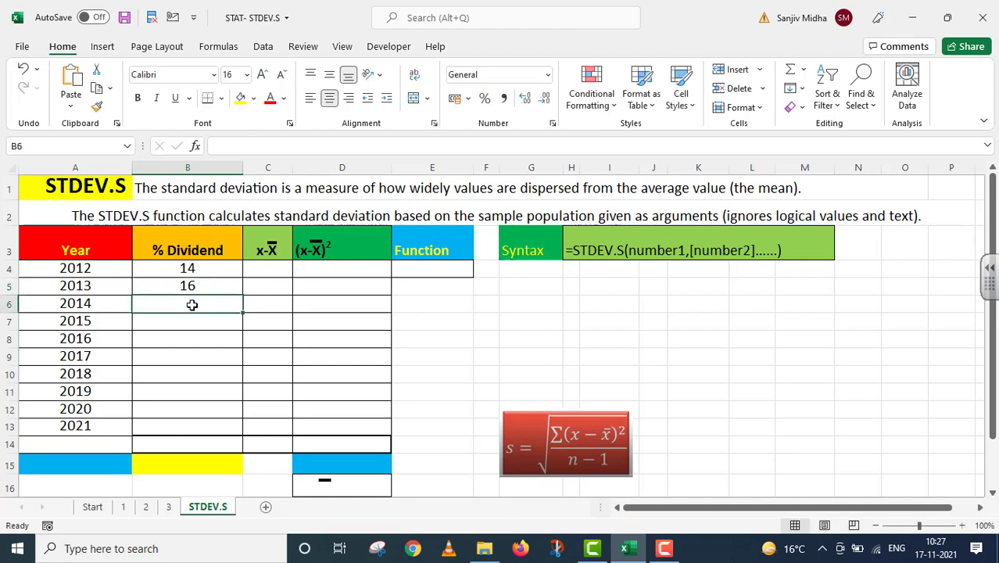
text(13)
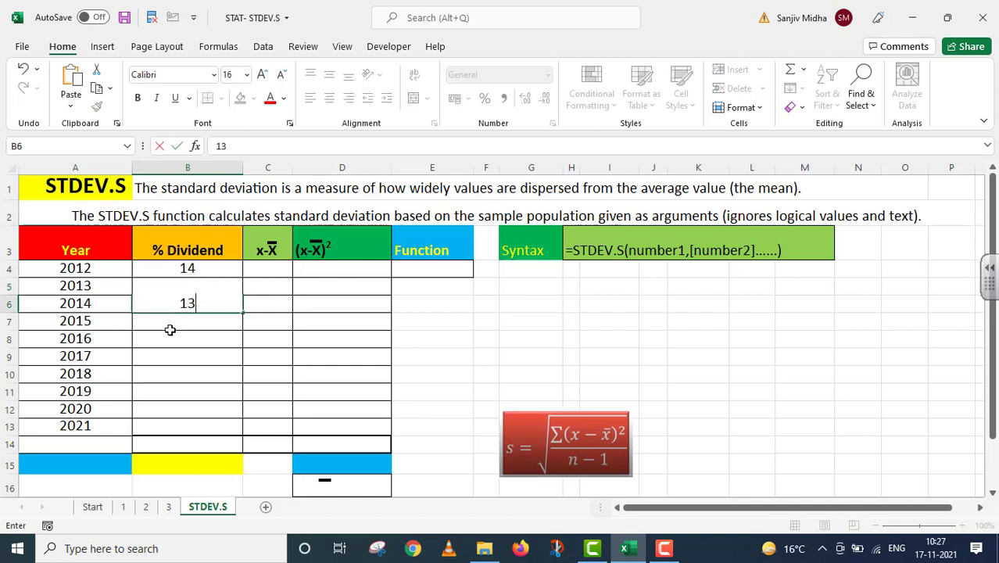
key(Return)
text(12)
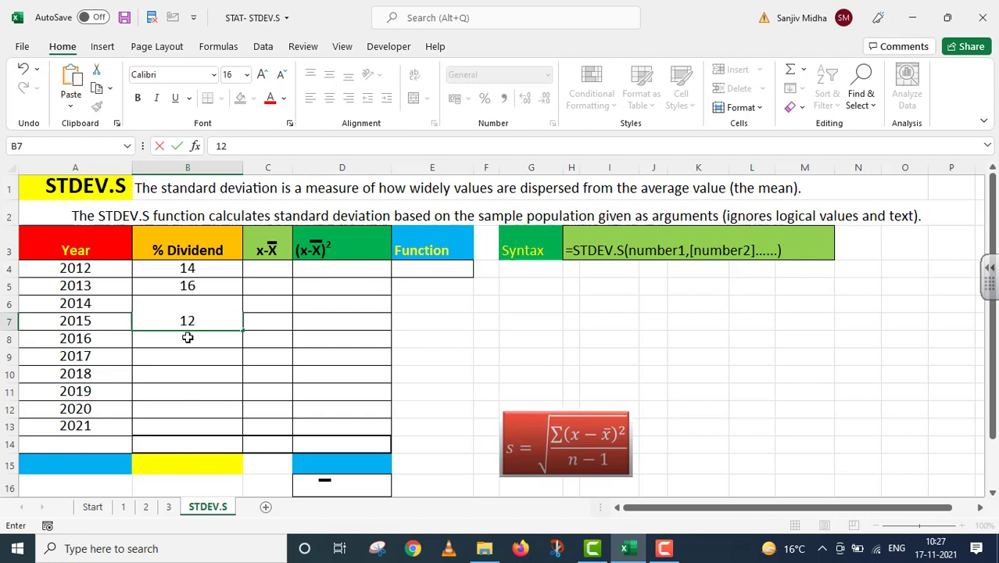
key(Return)
text(19)
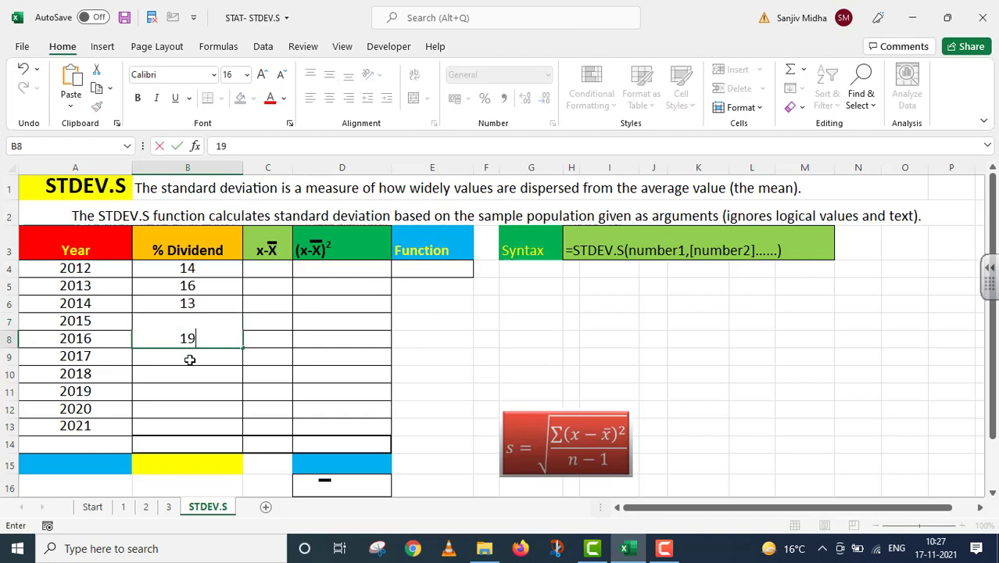
key(Escape)
Enter dividends 14, 17, 11, 12, 12 for 2017–2021 in B9:B13.
click(191, 356)
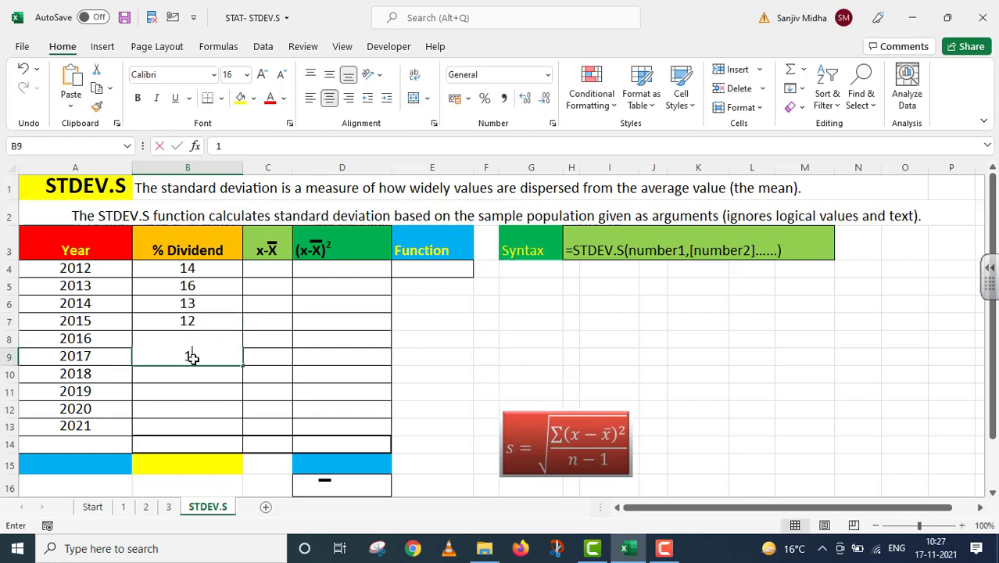
text(14)
click(185, 376)
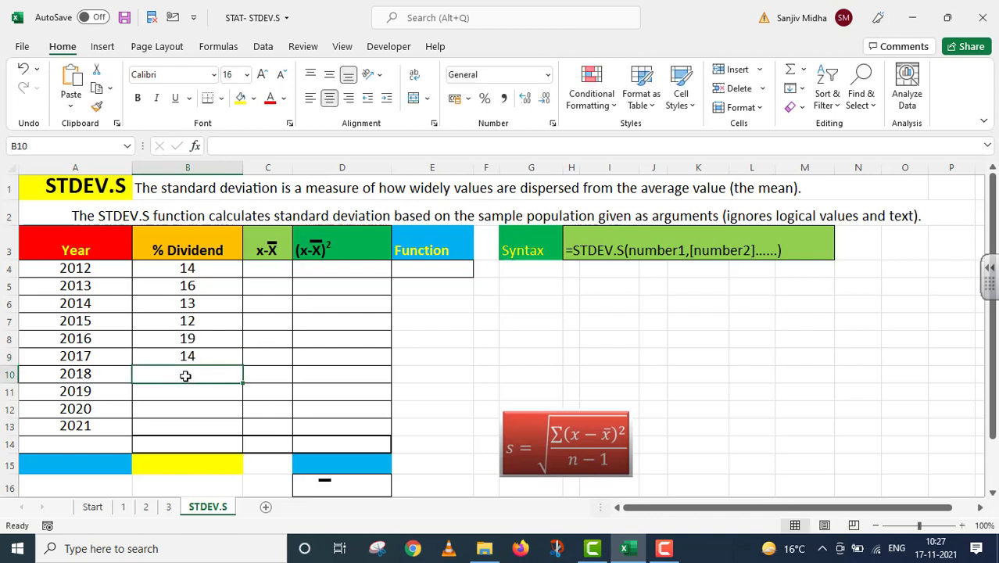
text(17)
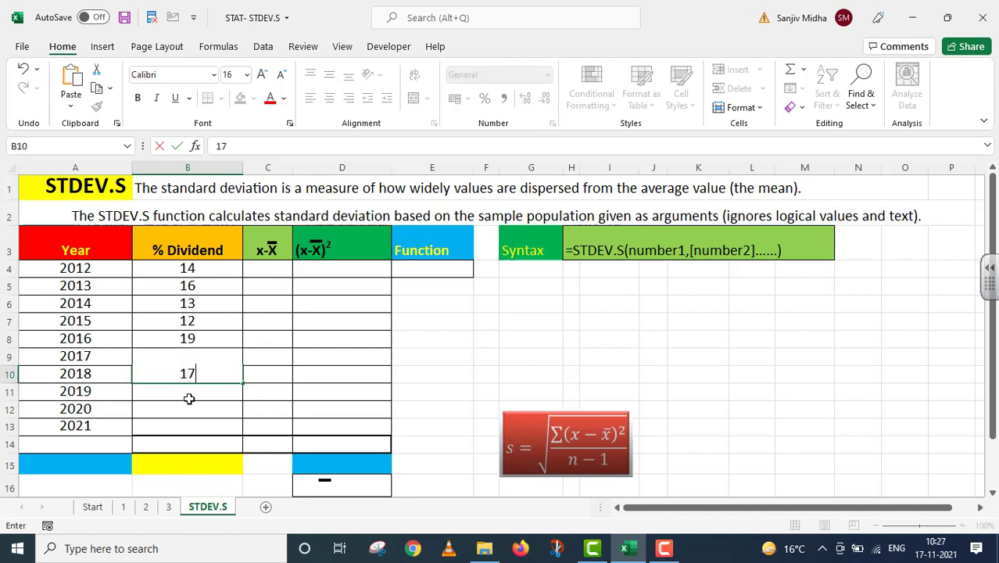
click(185, 393)
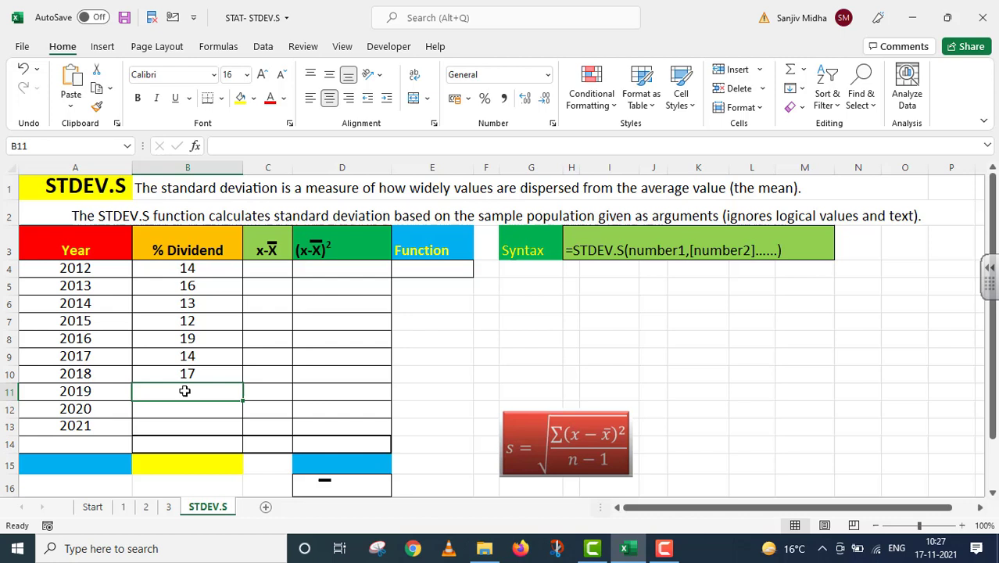
text(11)
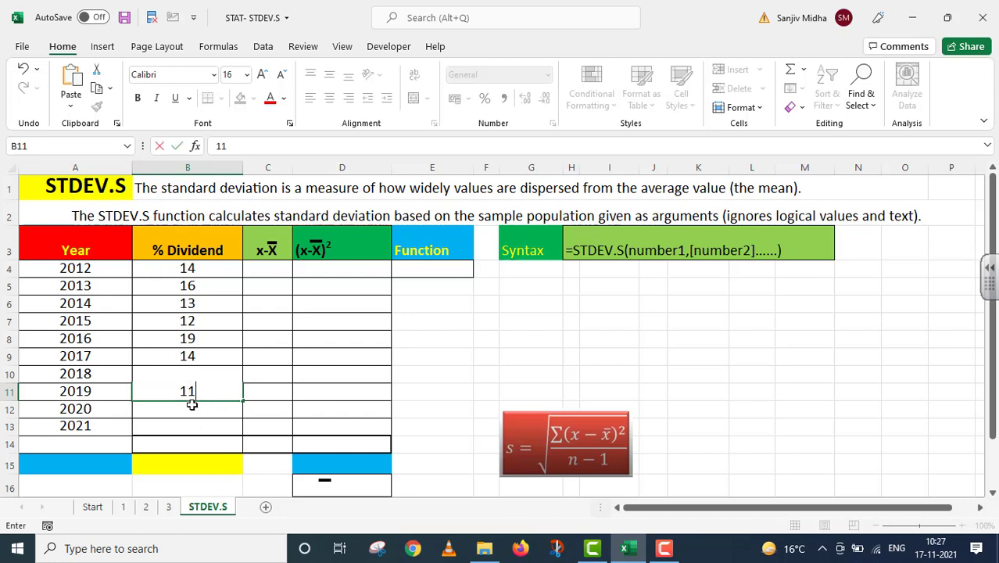
key(Return)
text(1)
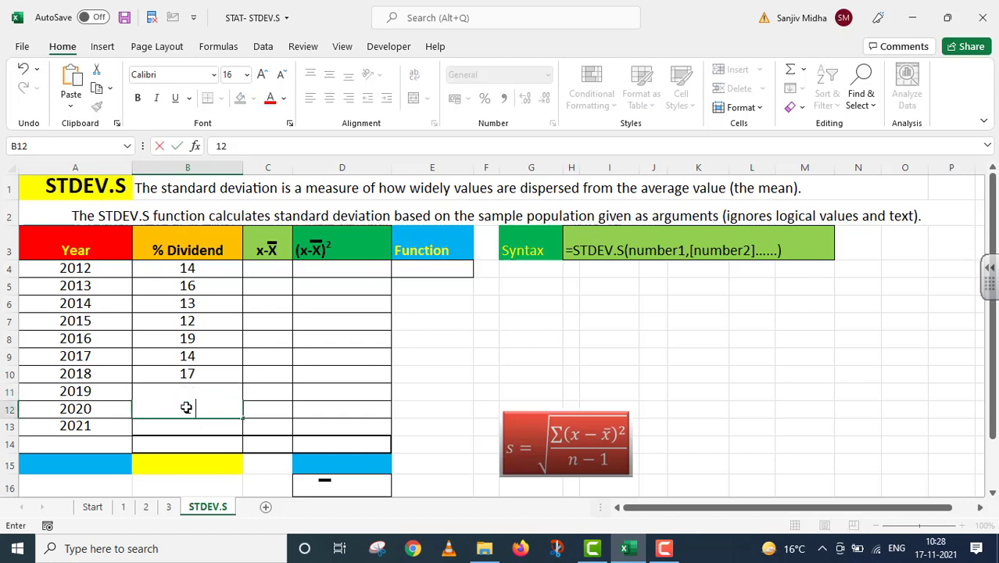
text(2)
key(Return)
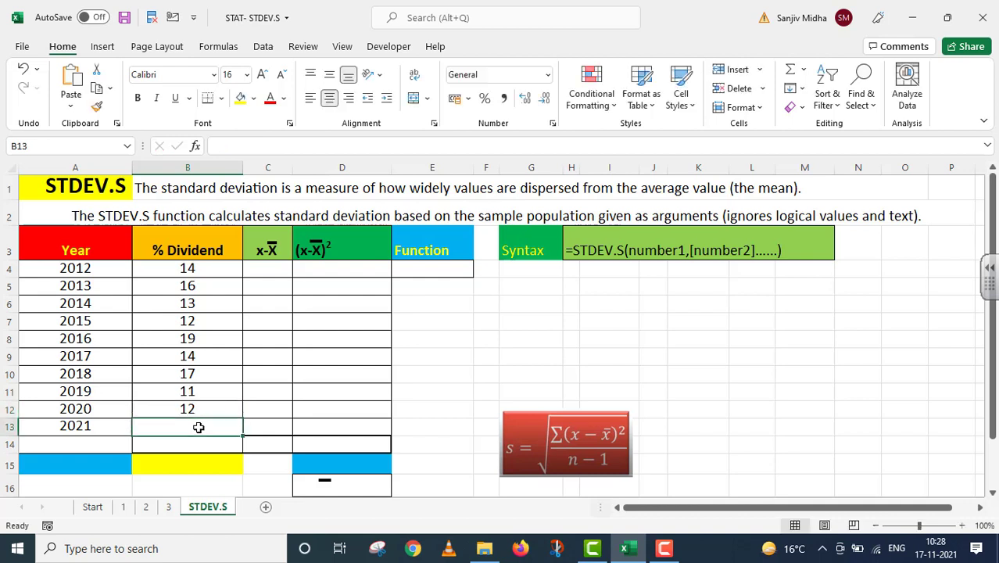
text(12)
click(484, 391)
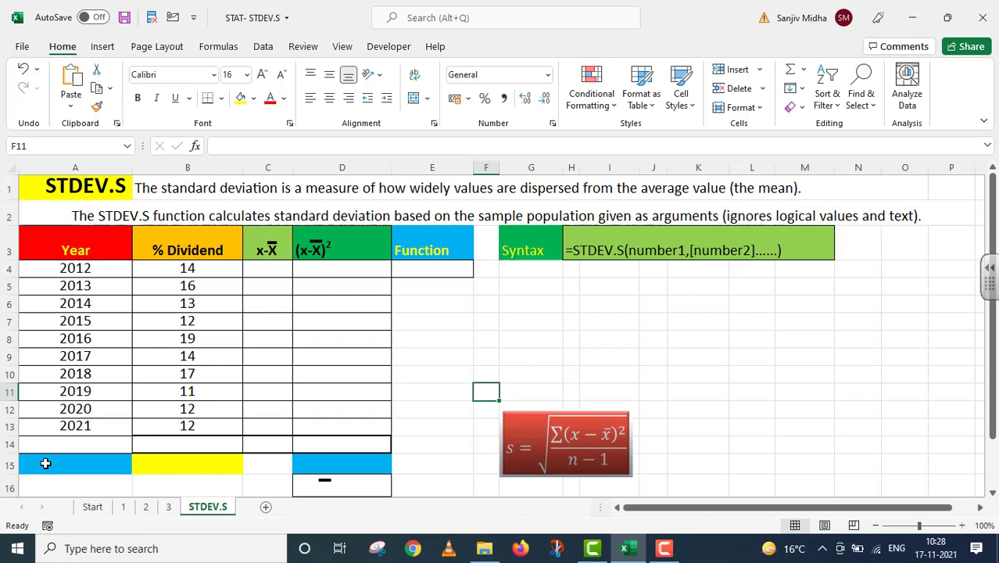
Enter =COUNT(A4:A13) and move its result, 10, into A14.
click(46, 464)
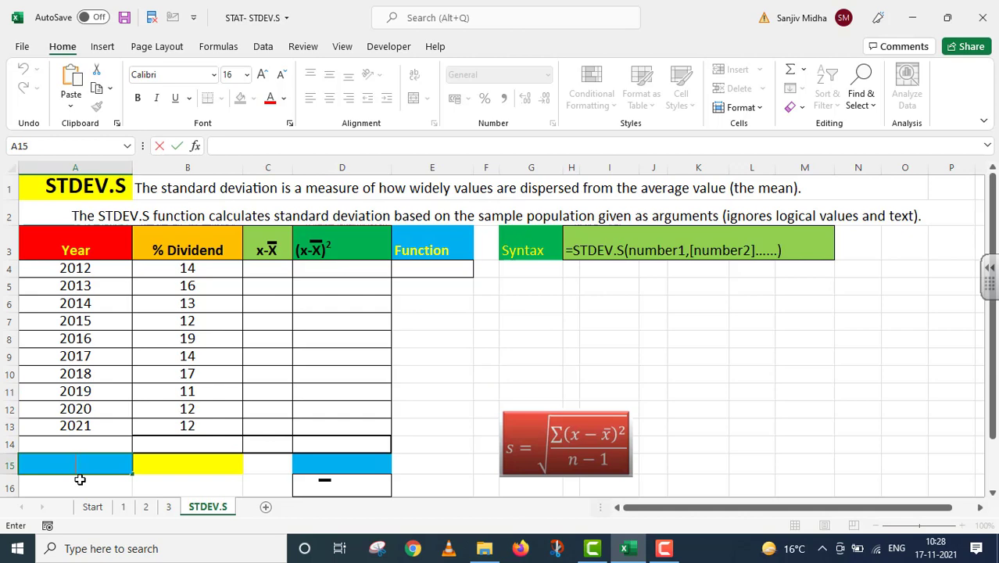
text(=c)
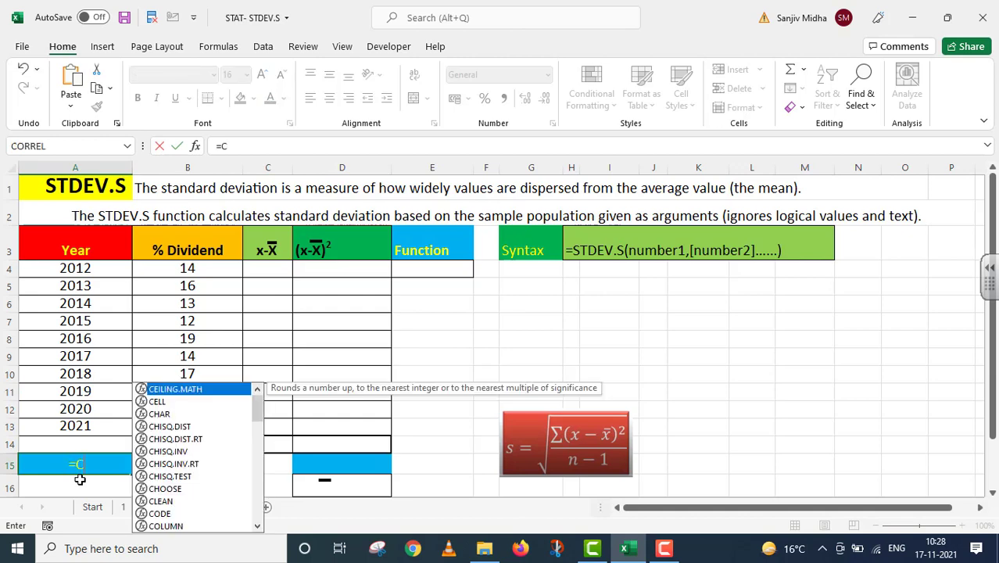
text(ount()
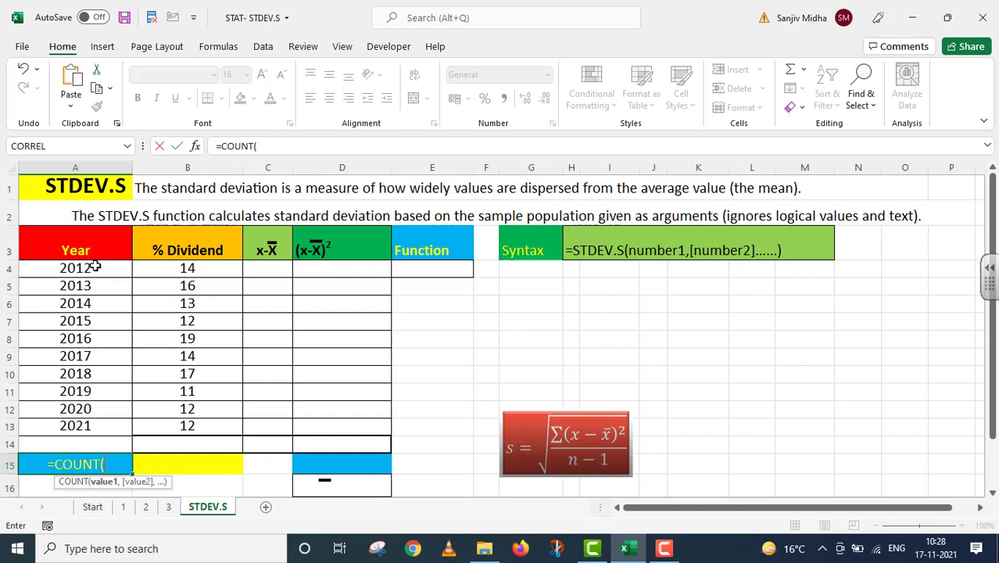
drag(94, 267, 74, 422)
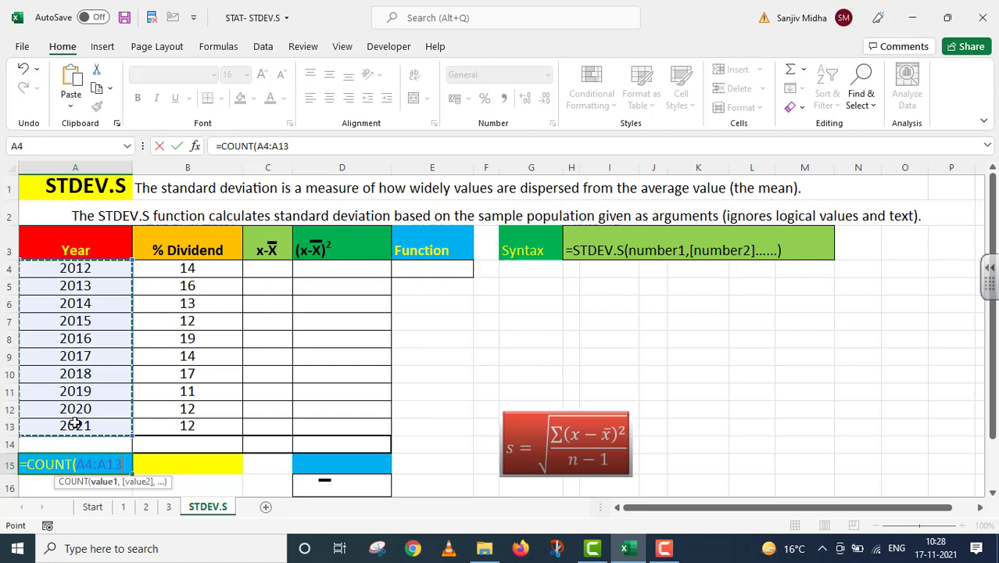
text())
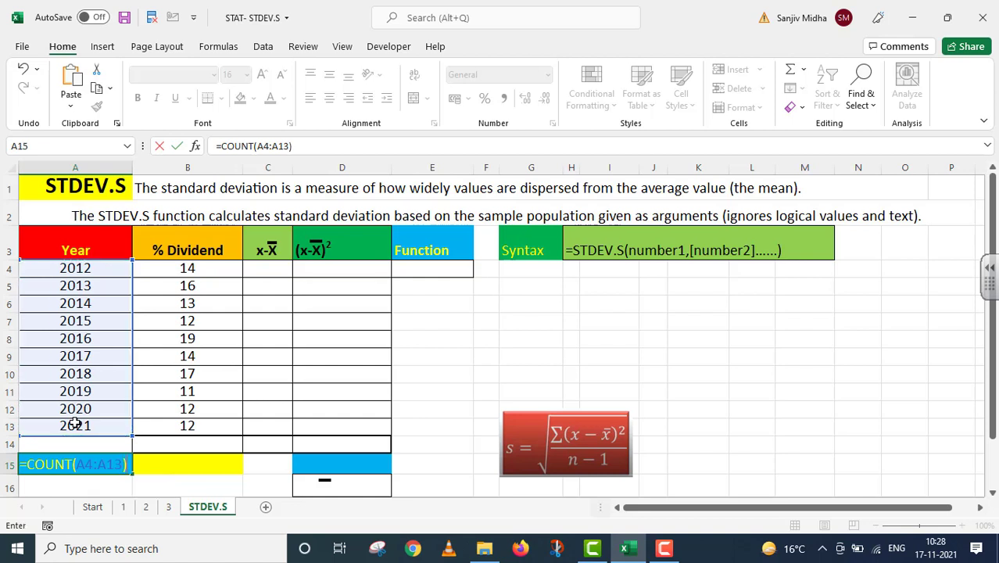
key(Return)
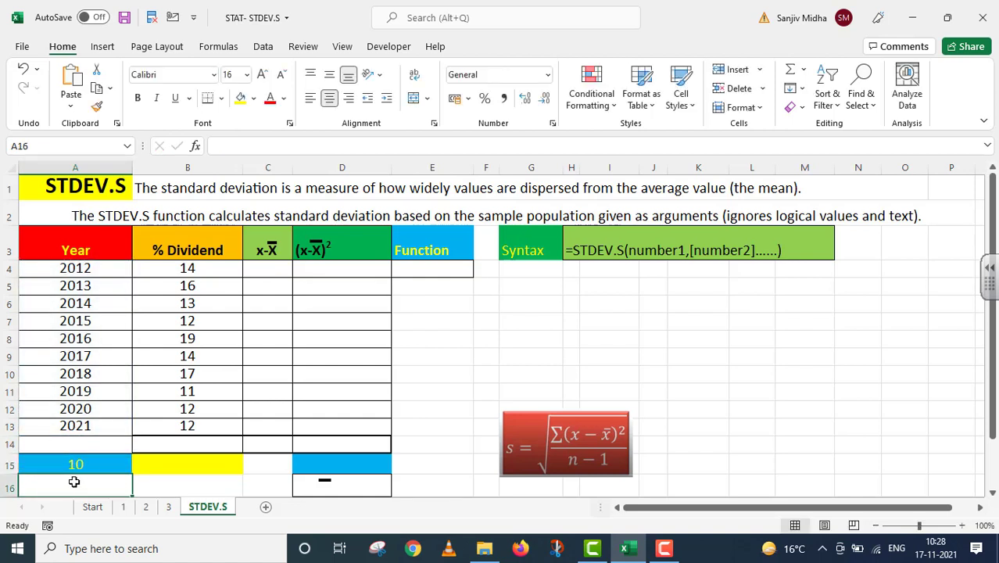
click(69, 468)
drag(69, 467, 96, 452)
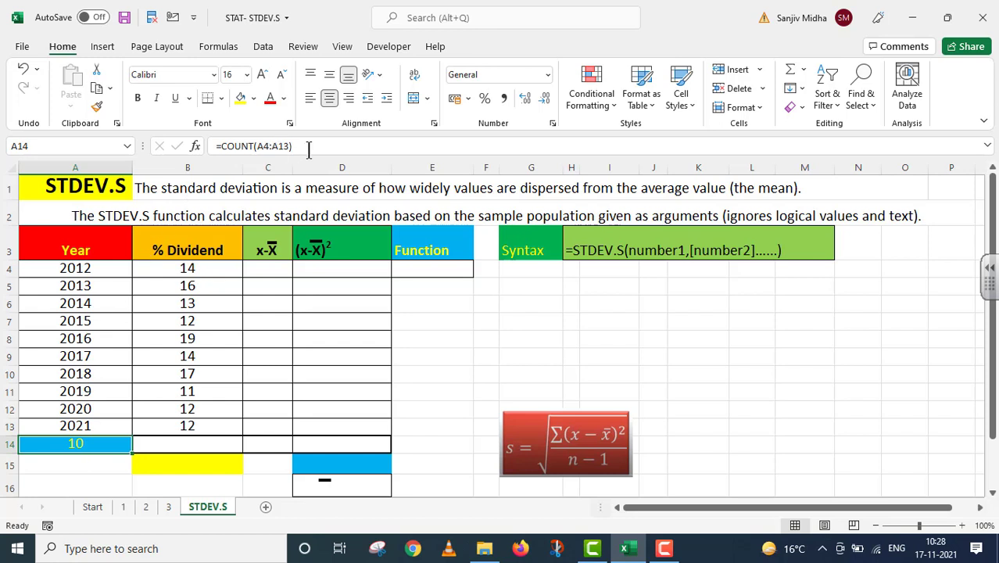
Paste the COUNT formula text into A15 as an apostrophe-prefixed label.
drag(309, 146, 216, 146)
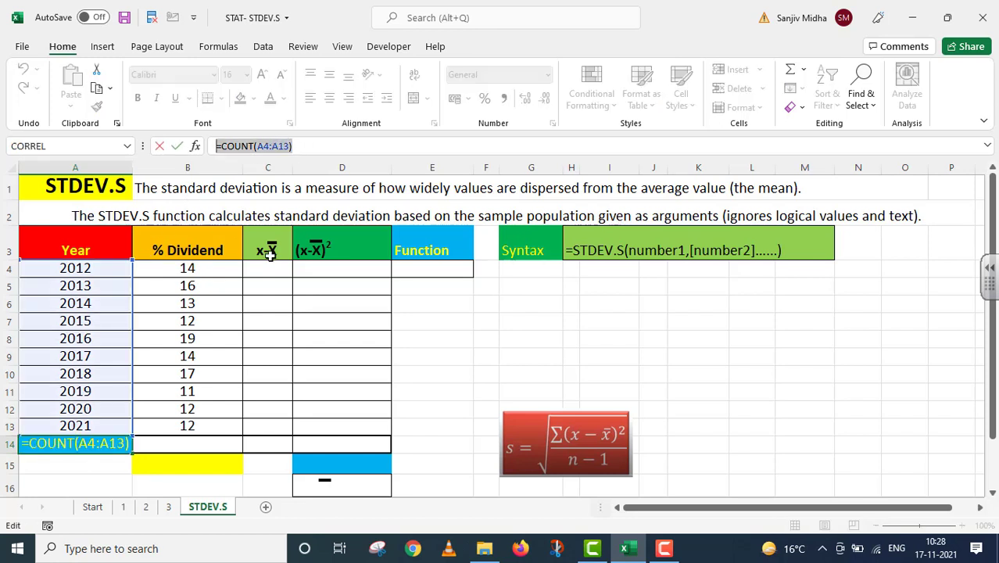
key(ctrl+c)
key(Return)
text(')
key(ctrl+v)
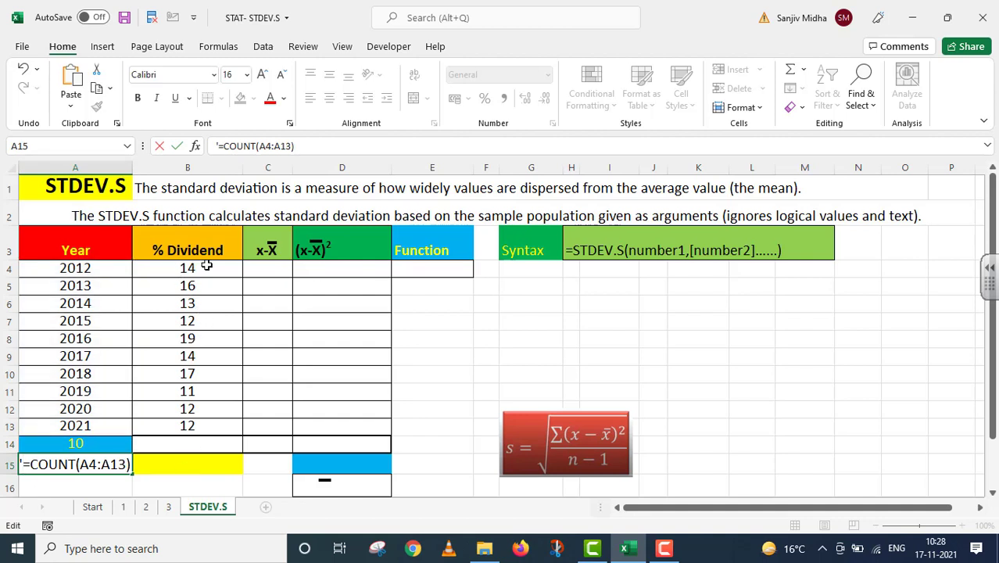
double_click(180, 466)
Enter =AVERAGE(B4:B13) and move its result, 14, into B14.
text(=)
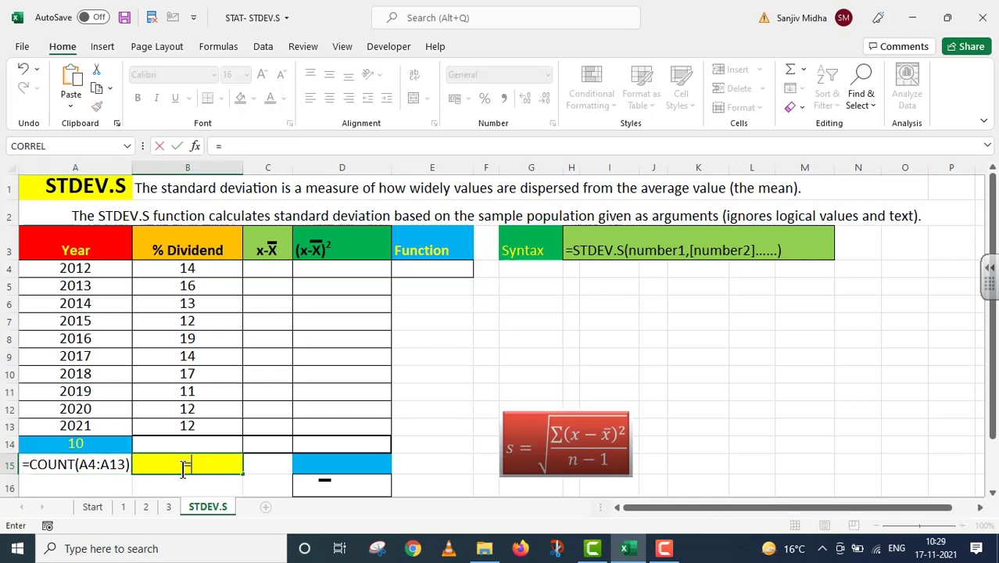
text(AVERAGE)
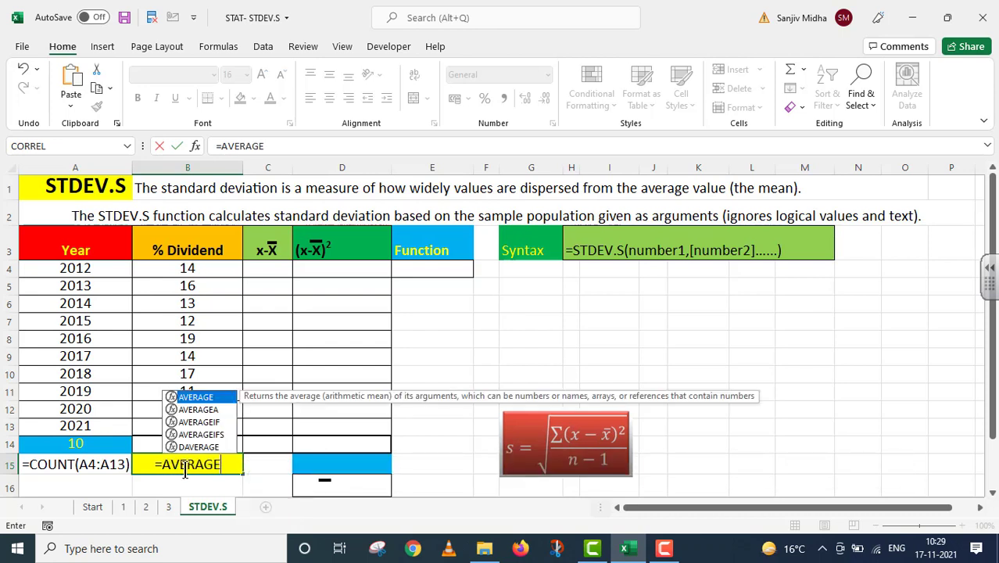
text(()
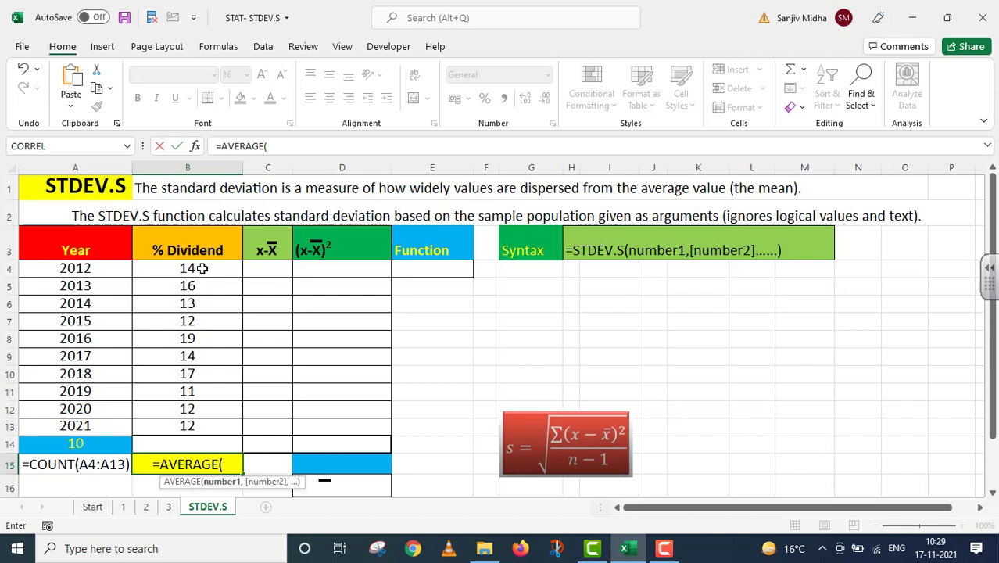
drag(202, 268, 177, 425)
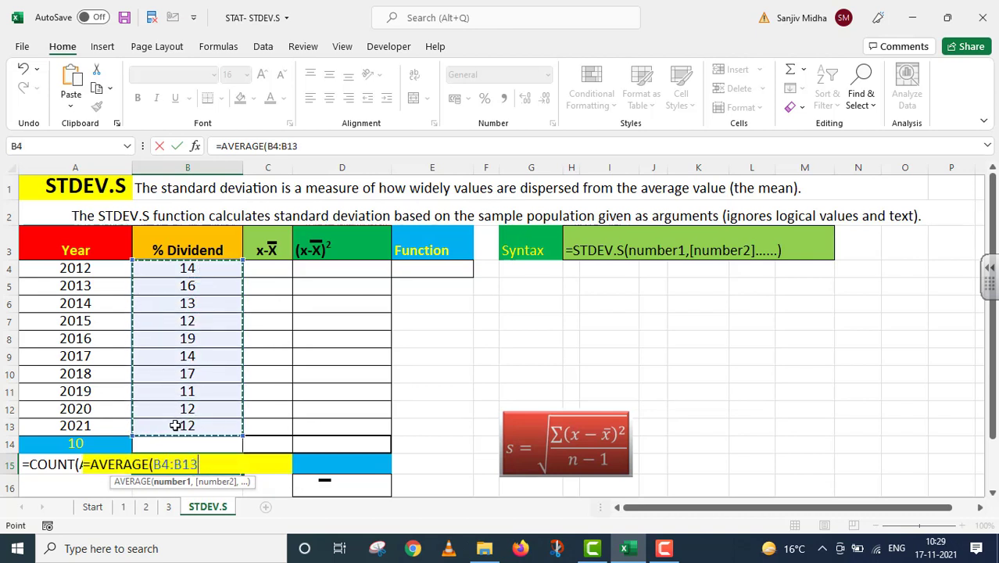
text())
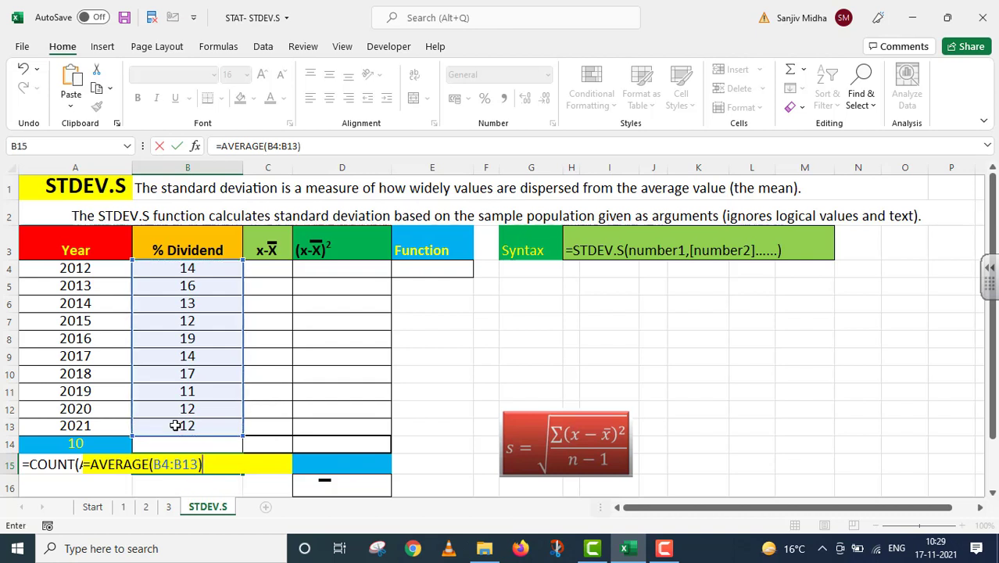
key(Return)
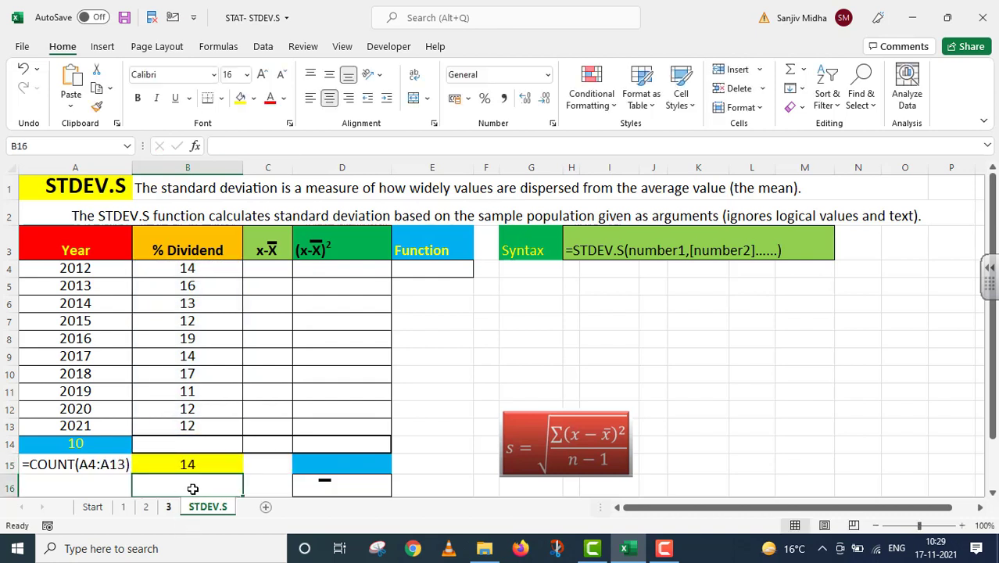
click(198, 464)
drag(205, 476, 208, 458)
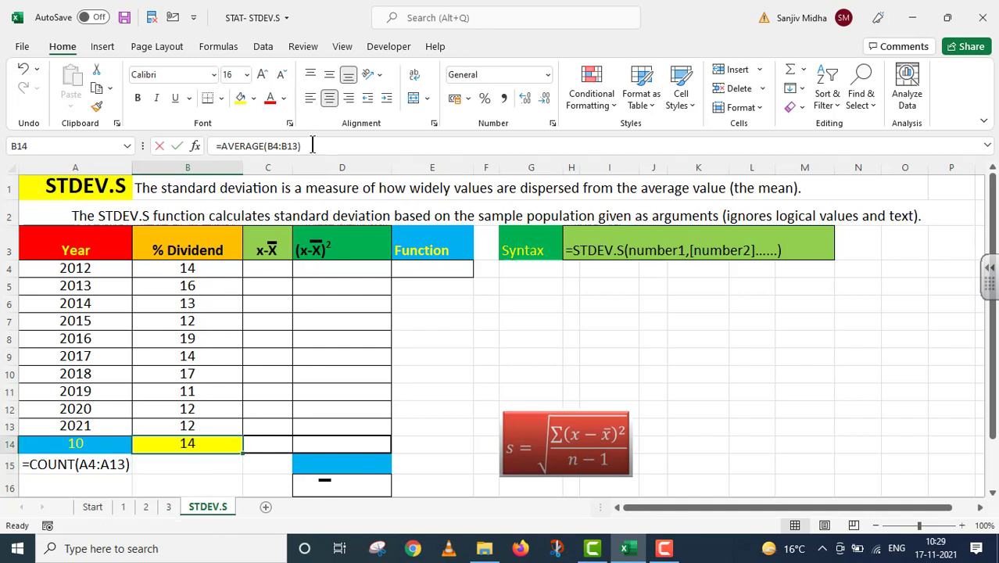
Paste the AVERAGE formula text into B15 as a label and widen column B.
drag(301, 146, 217, 146)
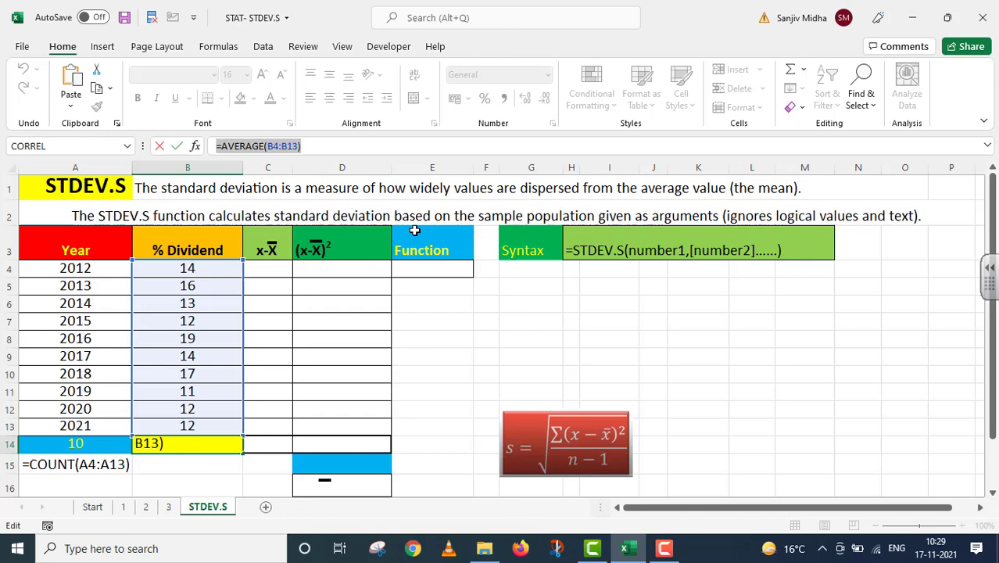
key(Return)
key(F2)
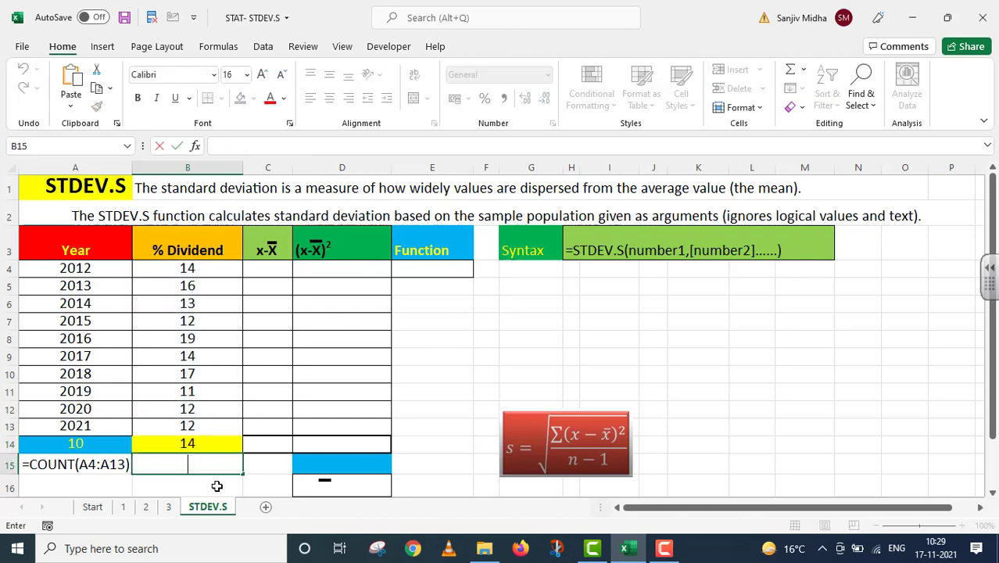
key(ctrl+v)
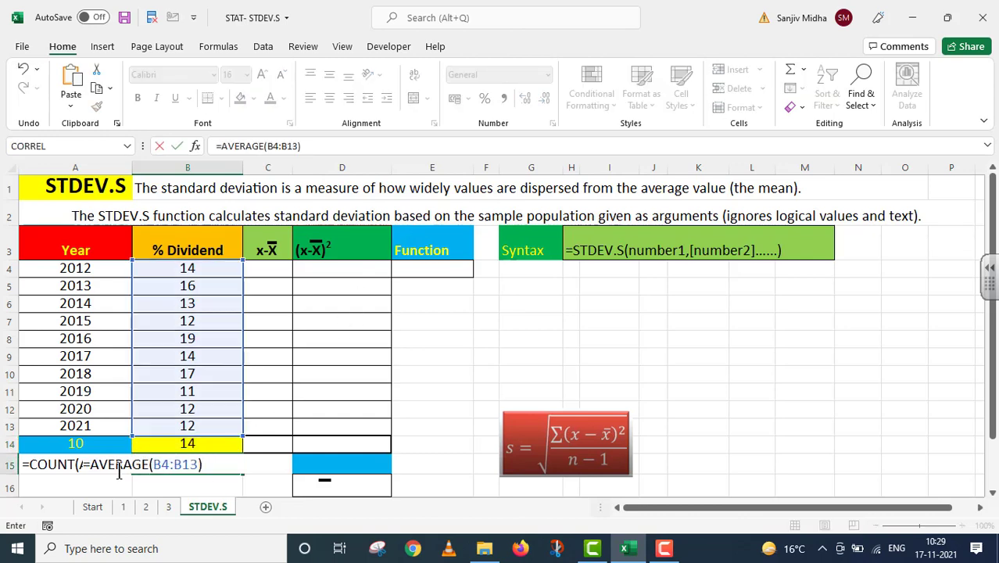
key(Return)
drag(243, 168, 256, 167)
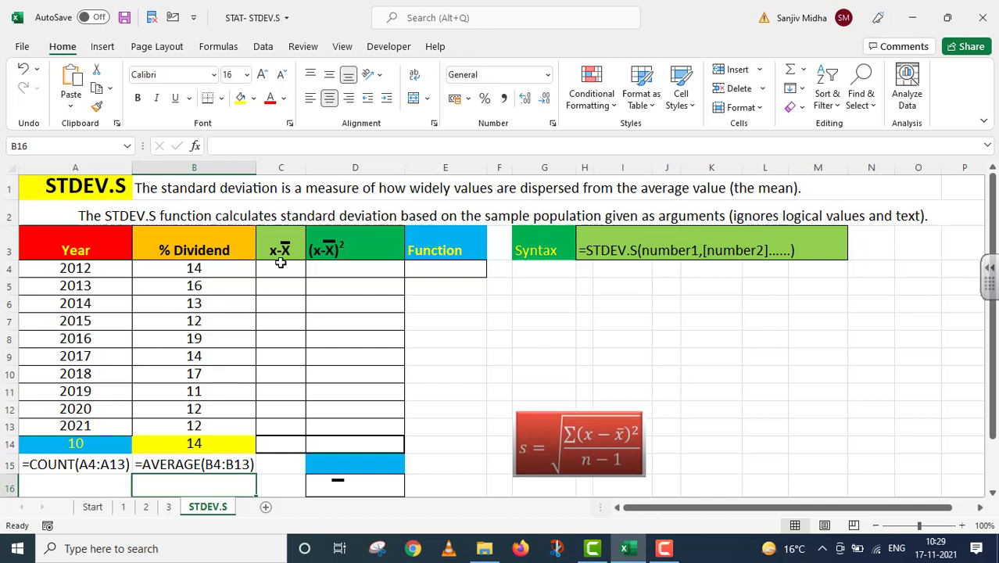
Rename the B3 header to '% Dividend (x)'.
double_click(243, 250)
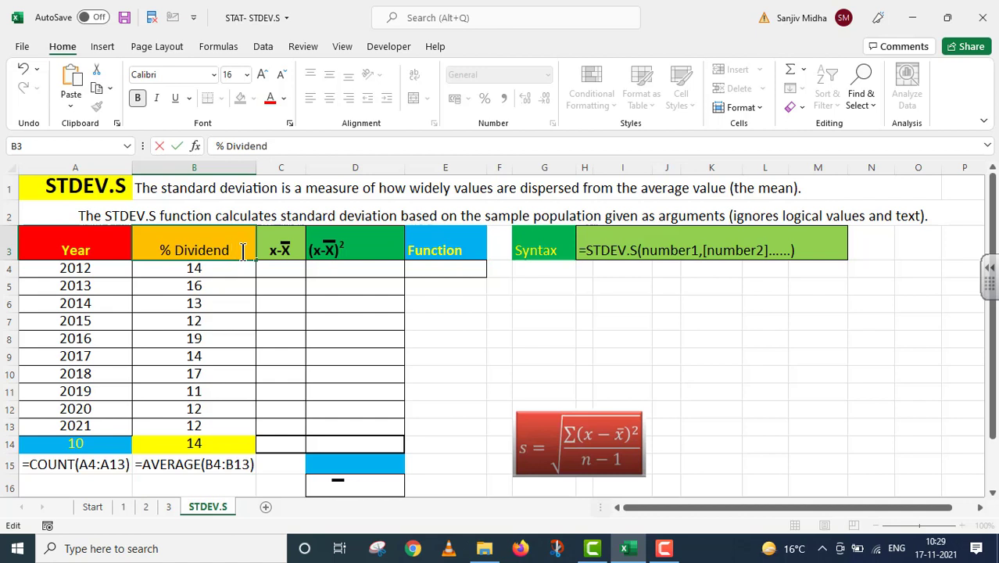
text((x)
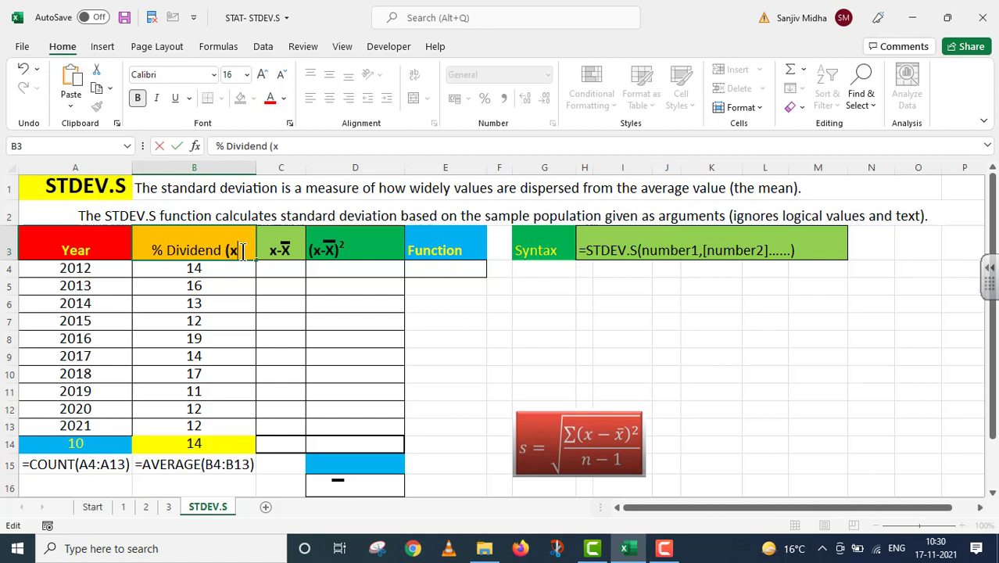
text())
click(283, 269)
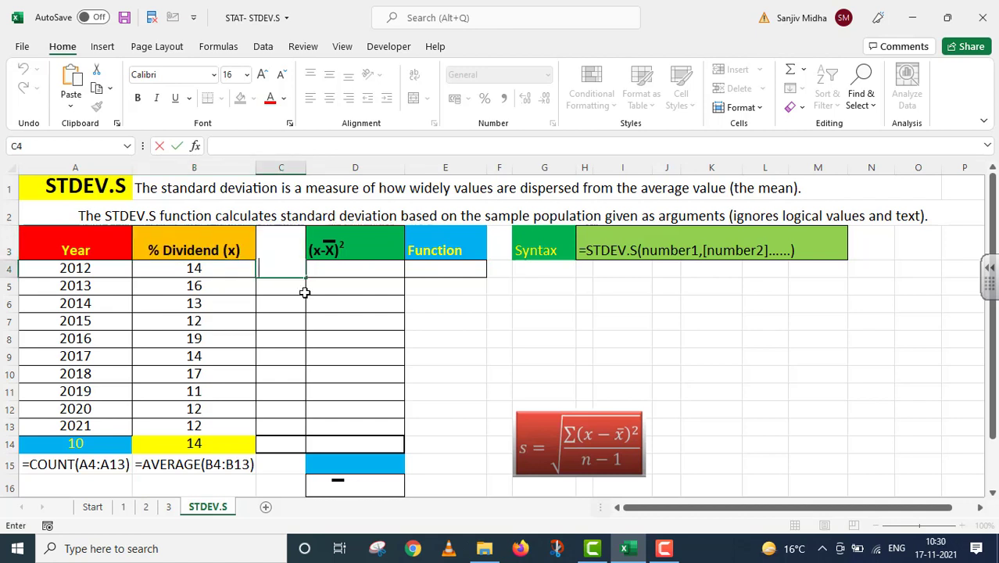
Enter =B4-$B$14 in C4 and fill the deviation formula down to C13.
text(=)
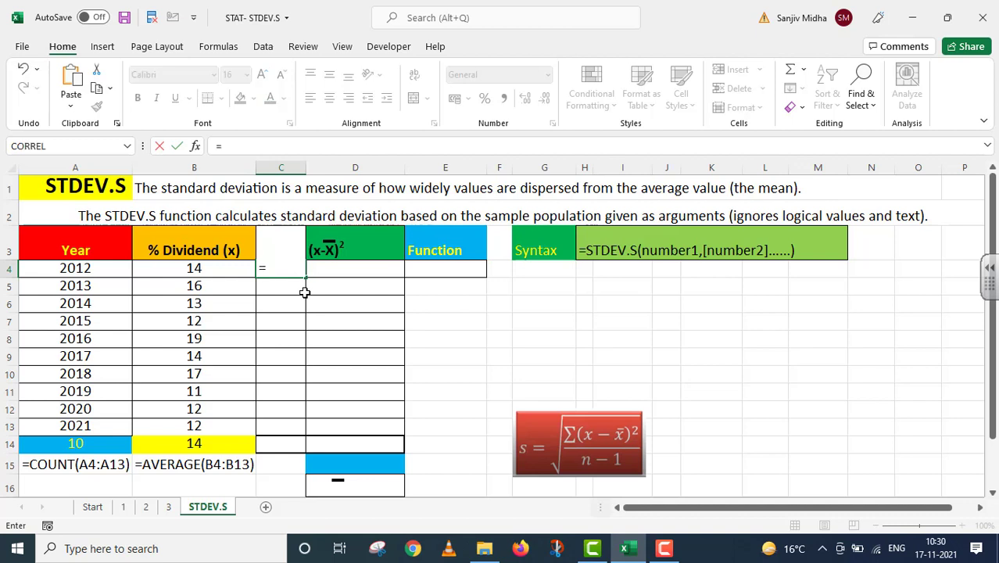
click(215, 274)
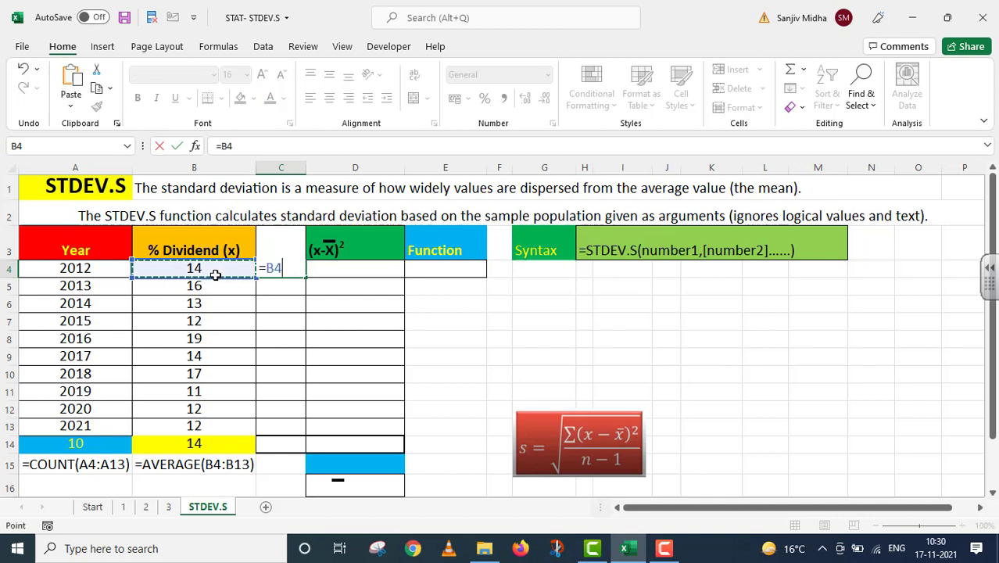
text(-)
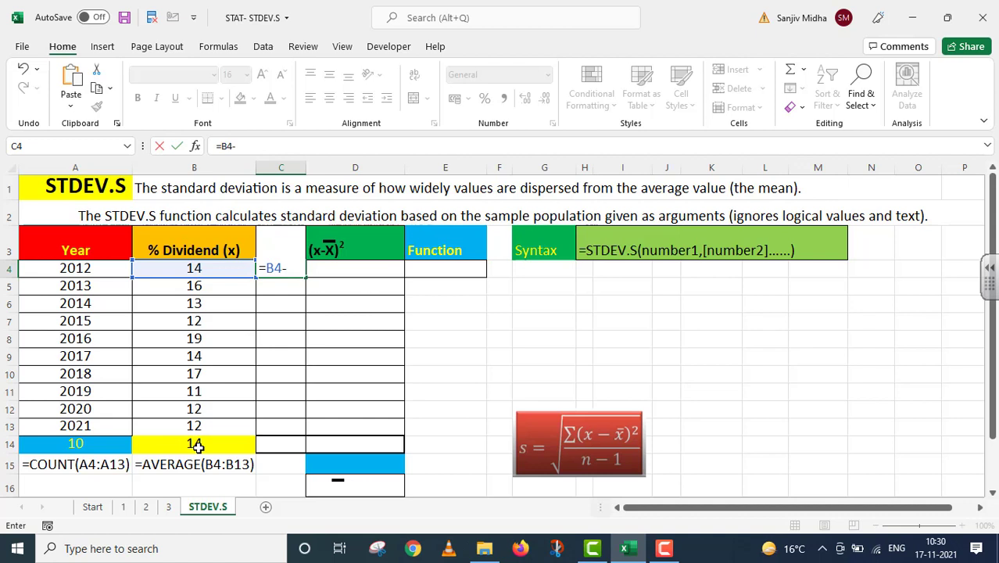
click(197, 445)
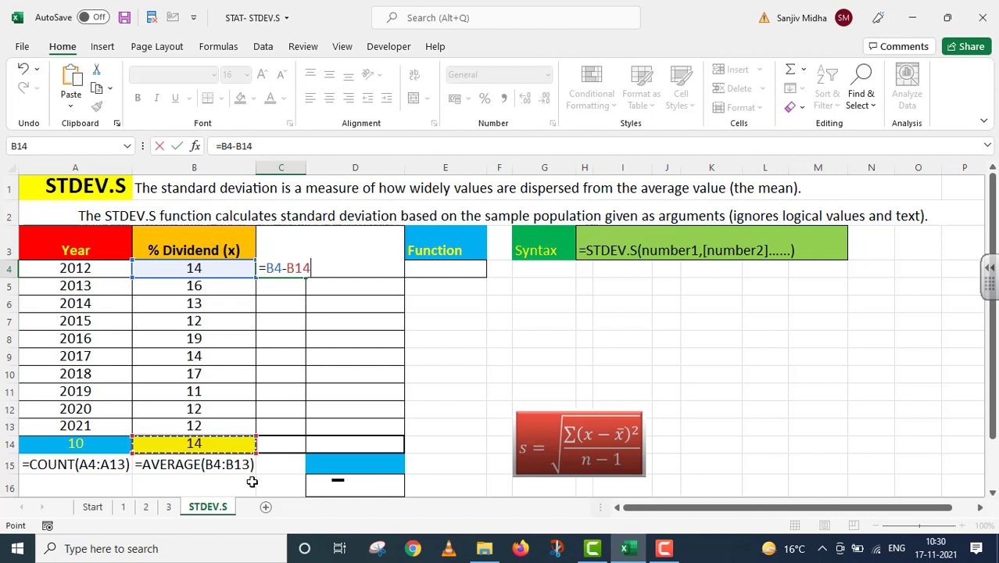
key(F4)
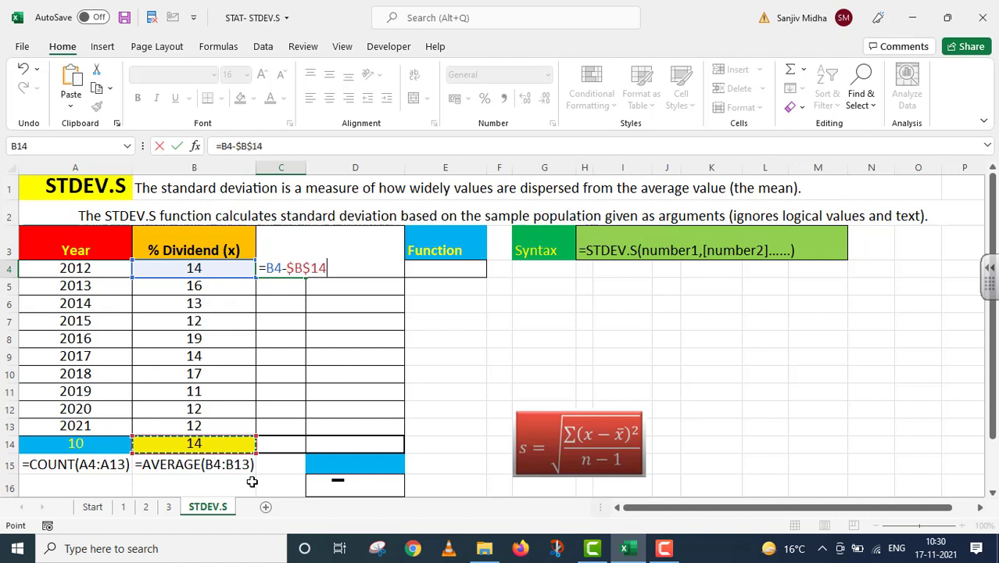
key(Return)
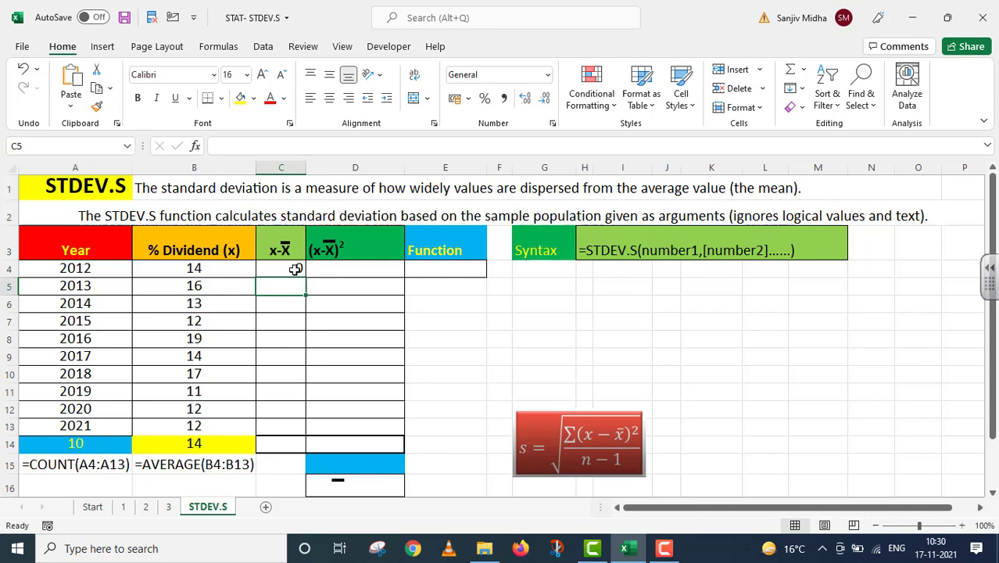
click(294, 269)
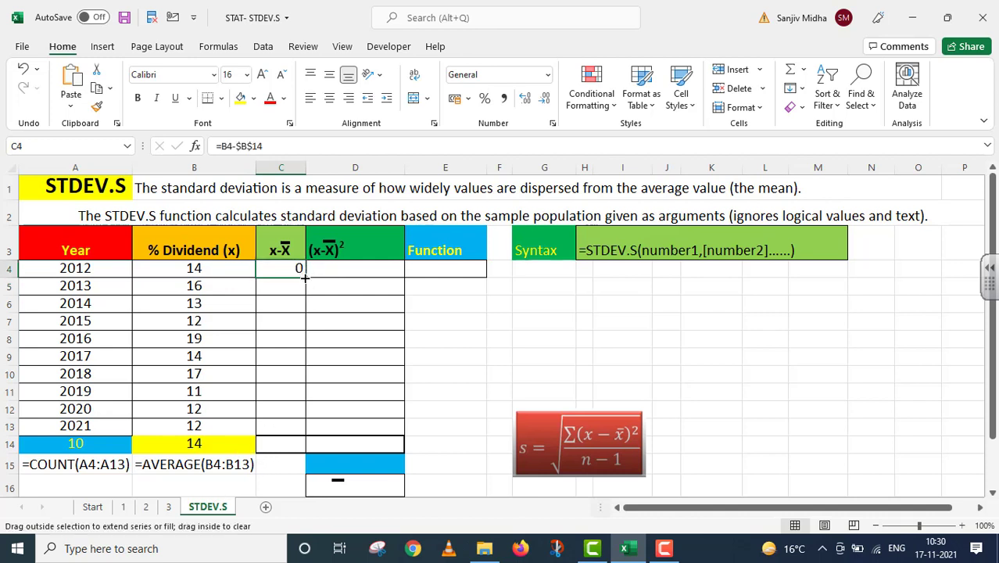
drag(305, 275, 298, 428)
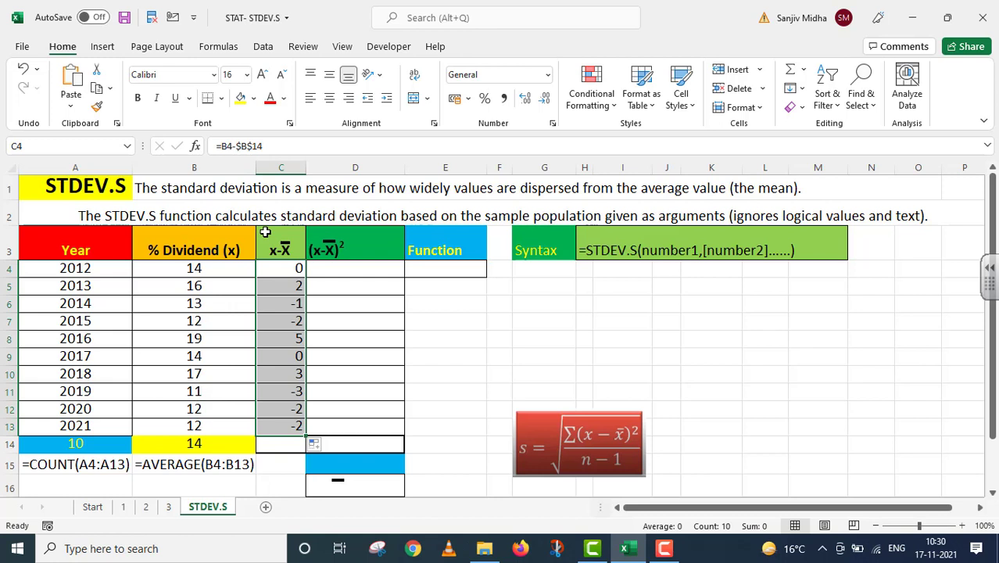
Enter =C4*C4 in D4 and fill it down to D13, giving squared deviations 0–25.
click(268, 249)
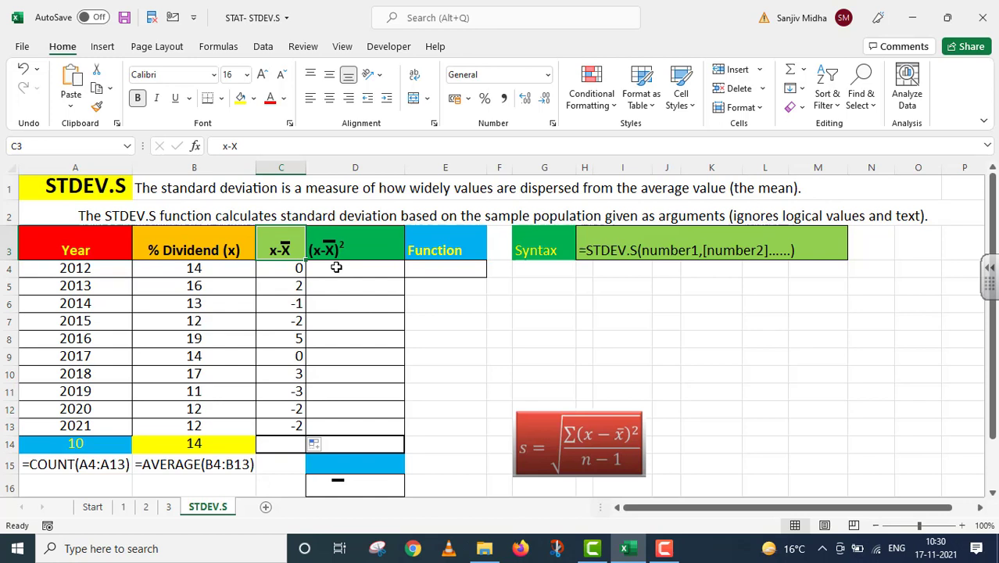
double_click(336, 267)
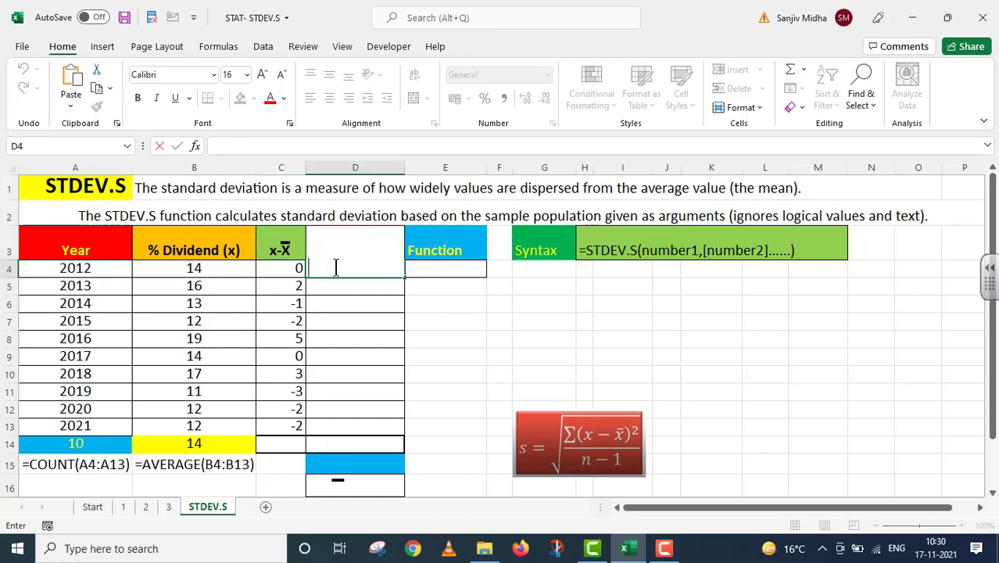
text(=)
key(Left)
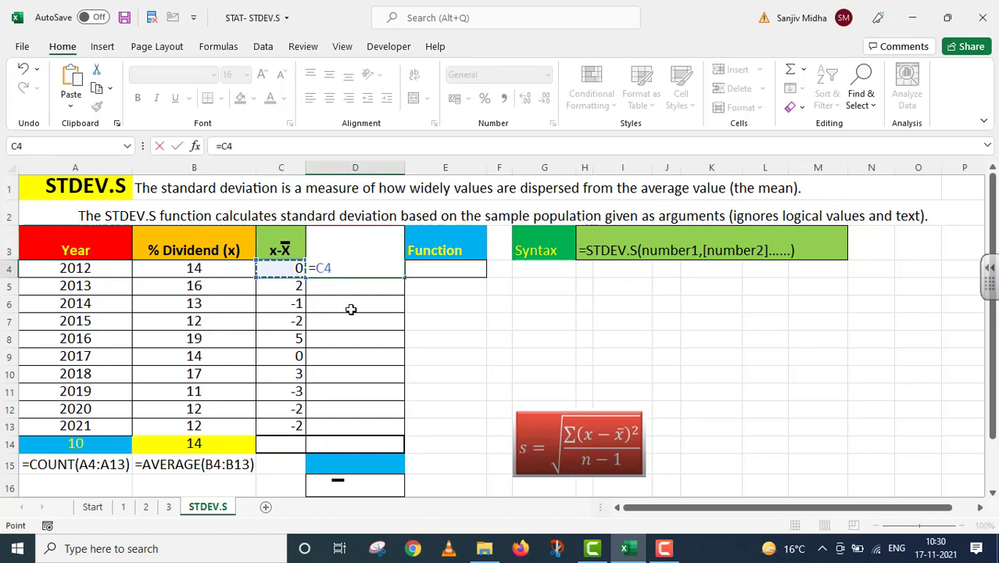
text(*)
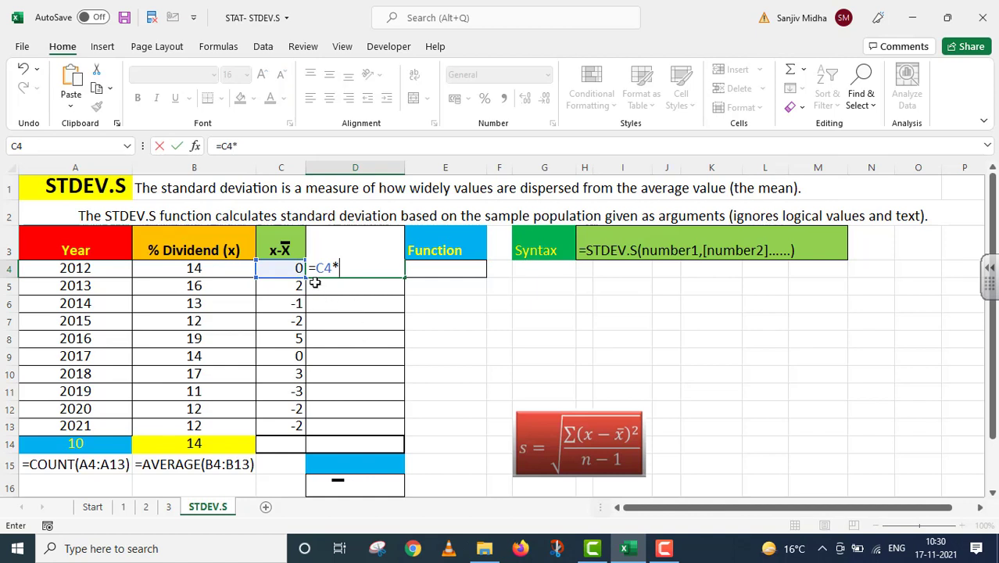
click(291, 268)
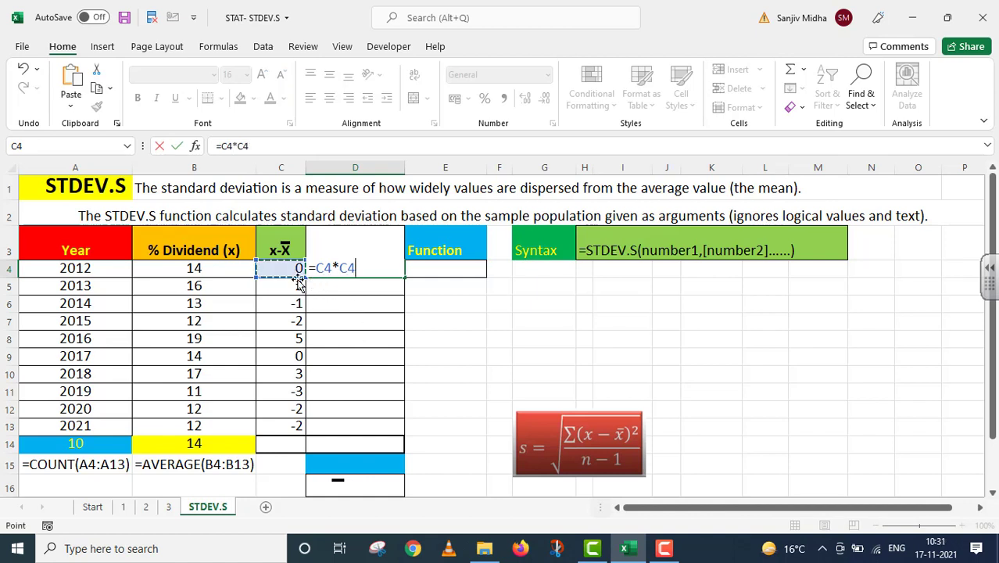
key(Return)
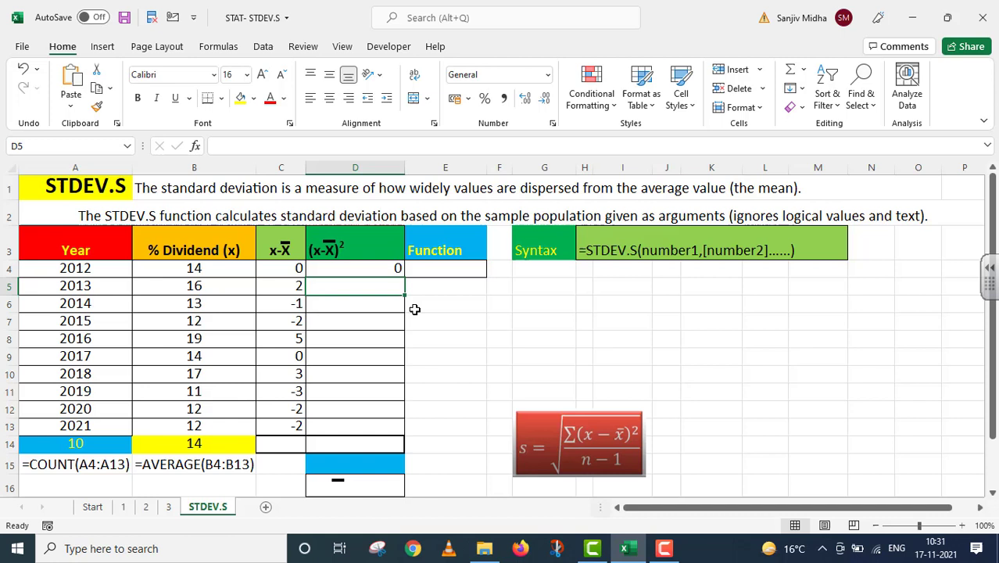
click(380, 273)
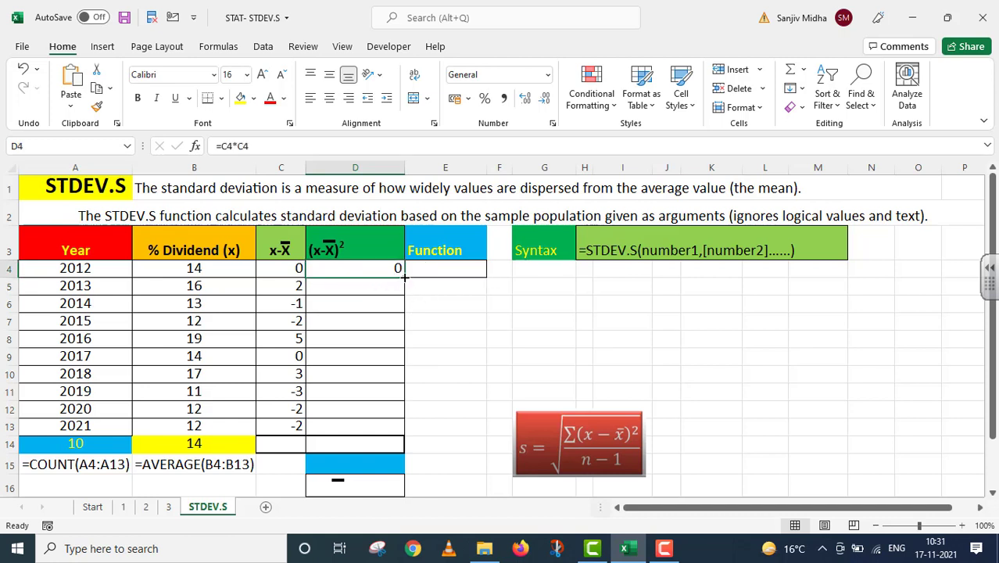
drag(404, 277, 396, 427)
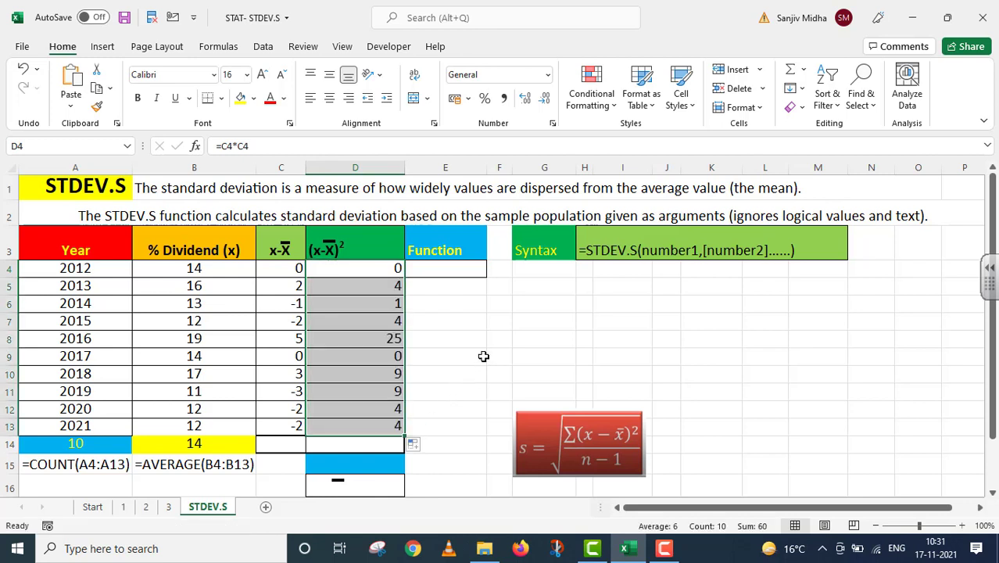
Sum D4:D13 to 60, move the total into D14, and add the ∑(x−x̄)² label in D16.
click(344, 461)
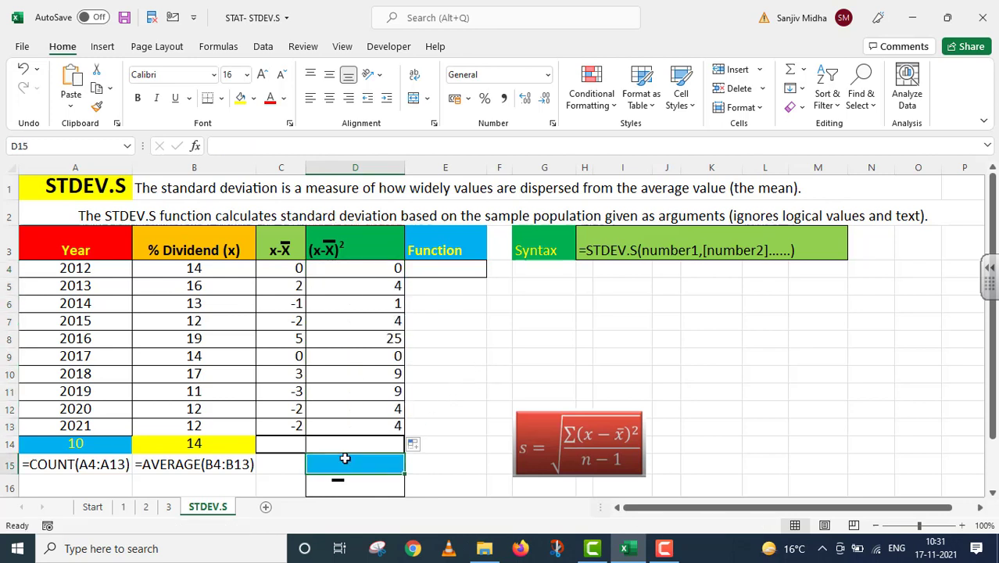
text(=)
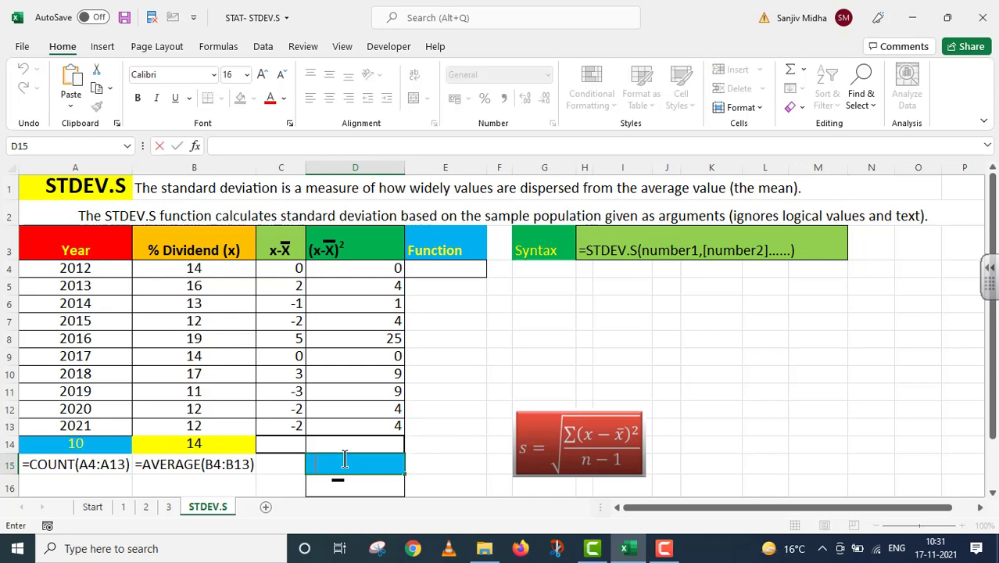
text(=sum)
key(Tab)
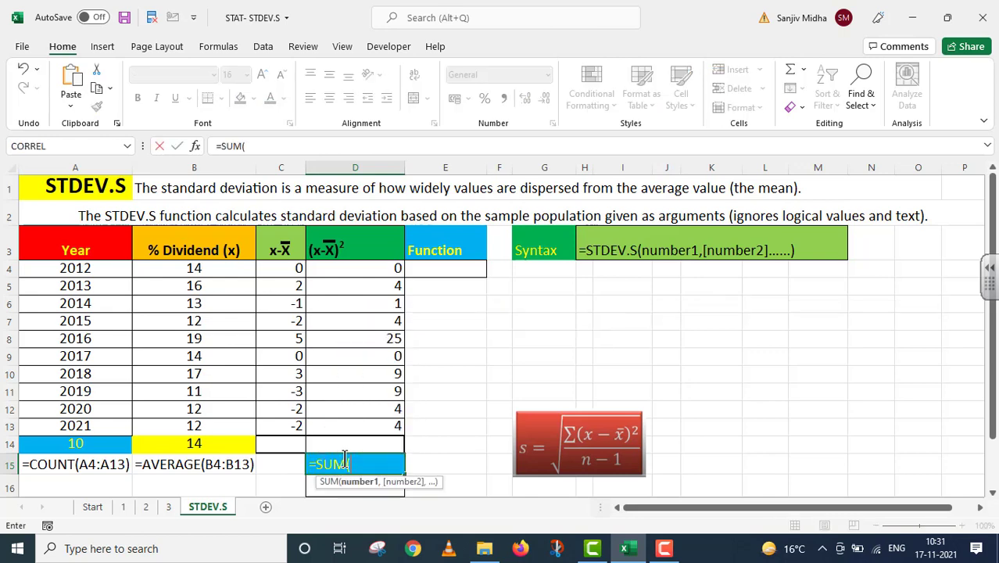
drag(386, 265, 384, 426)
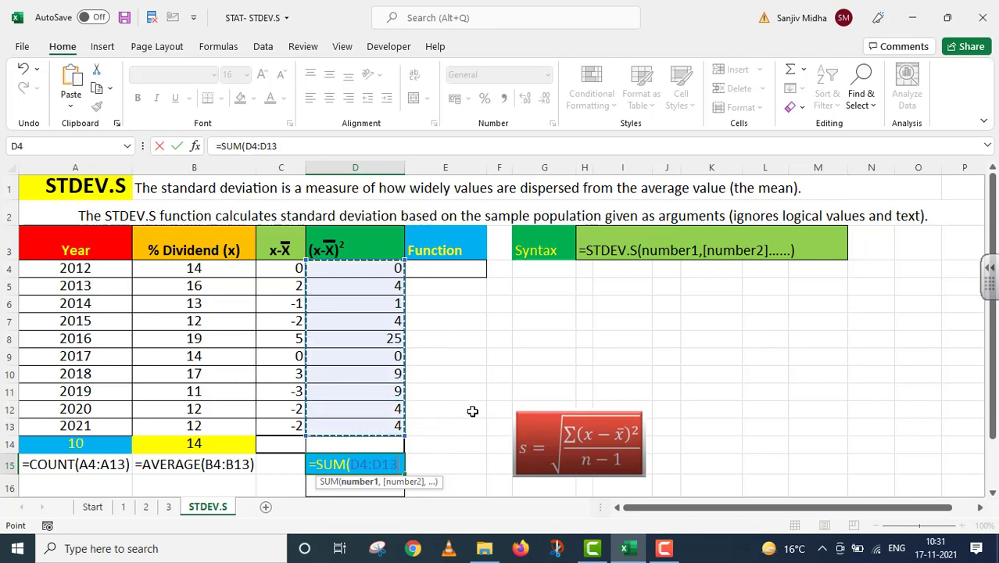
text())
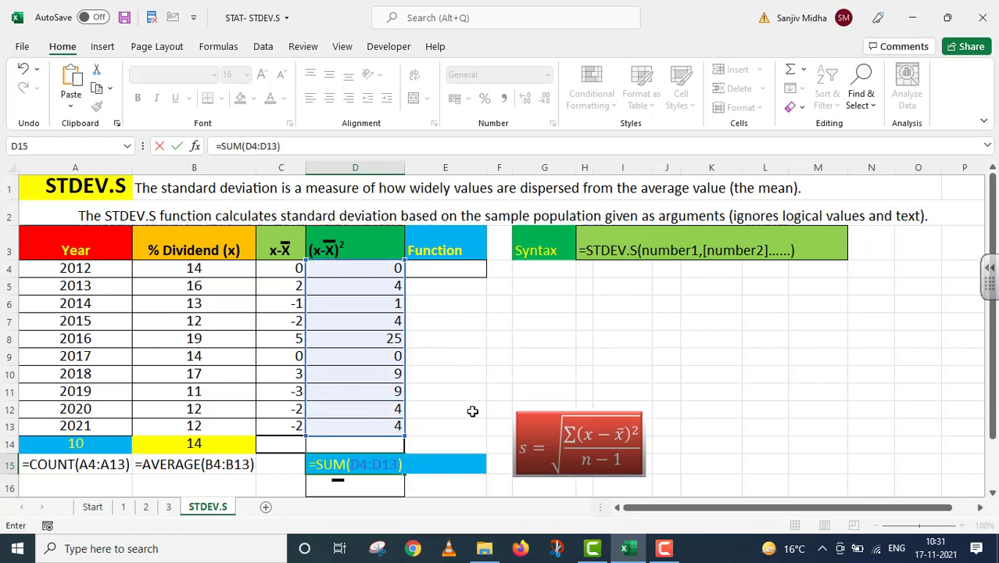
key(Return)
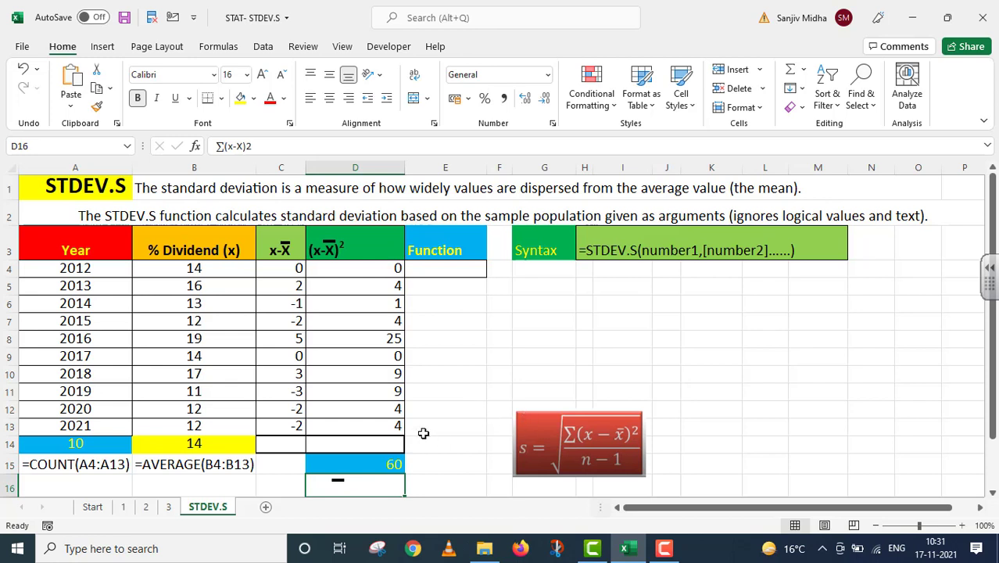
click(372, 462)
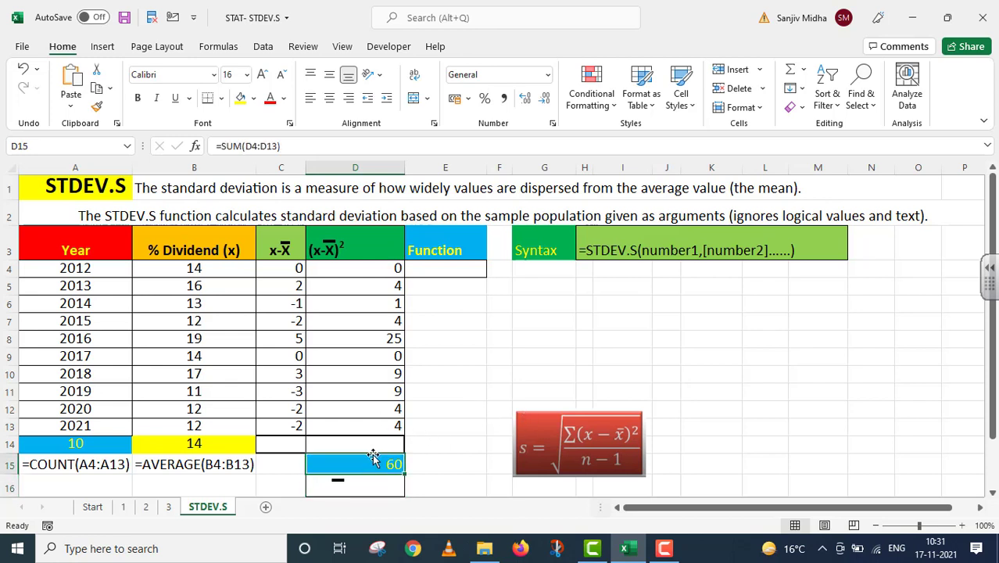
drag(374, 473, 392, 460)
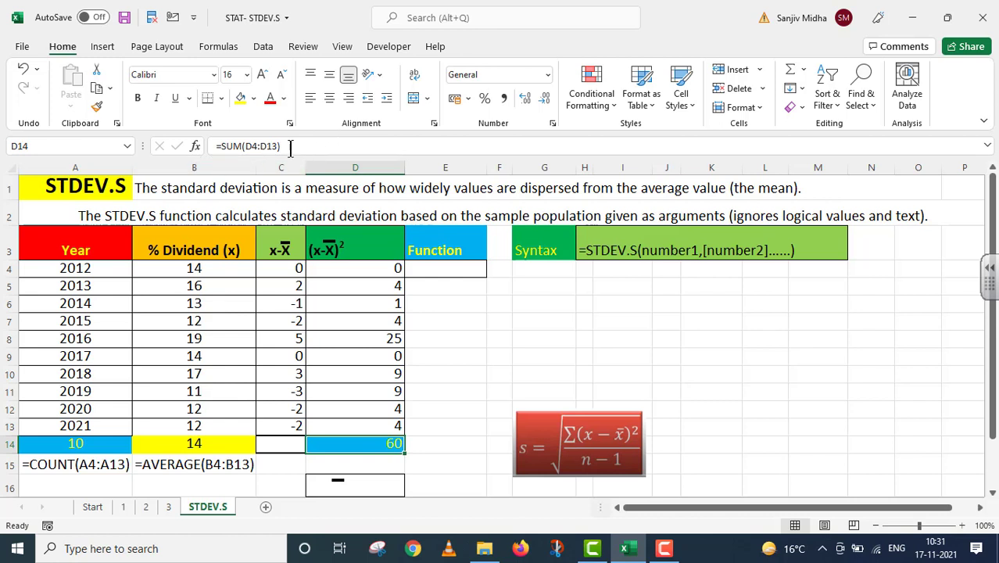
click(355, 478)
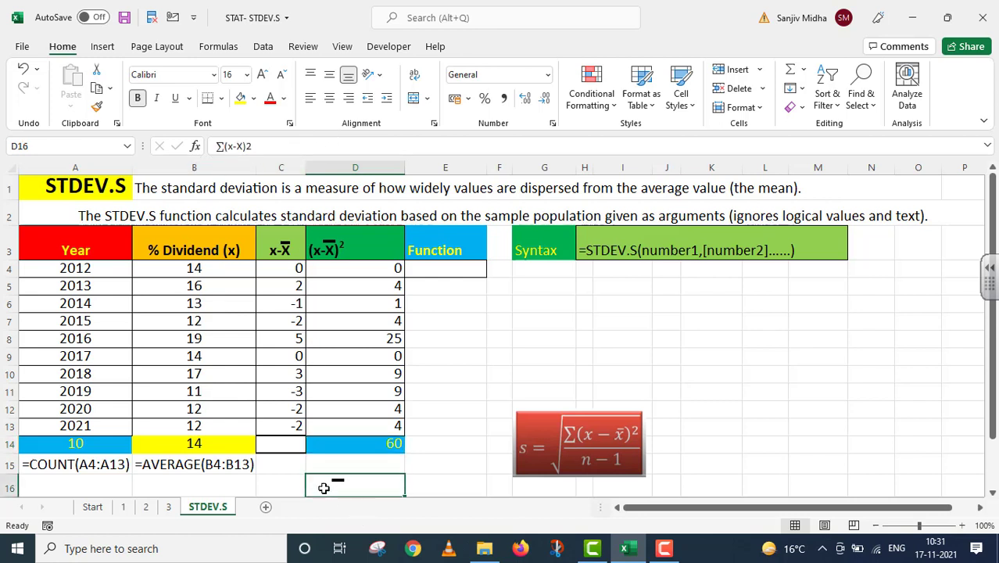
key(Tab)
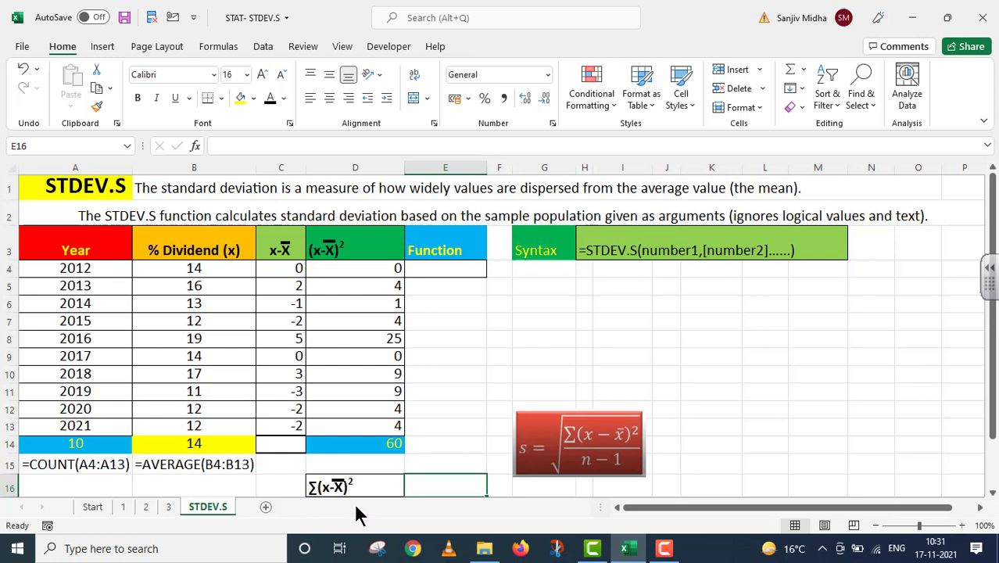
Enter =(C4)^2 in E4 and fill the power formula down to E13.
click(445, 268)
text(=)
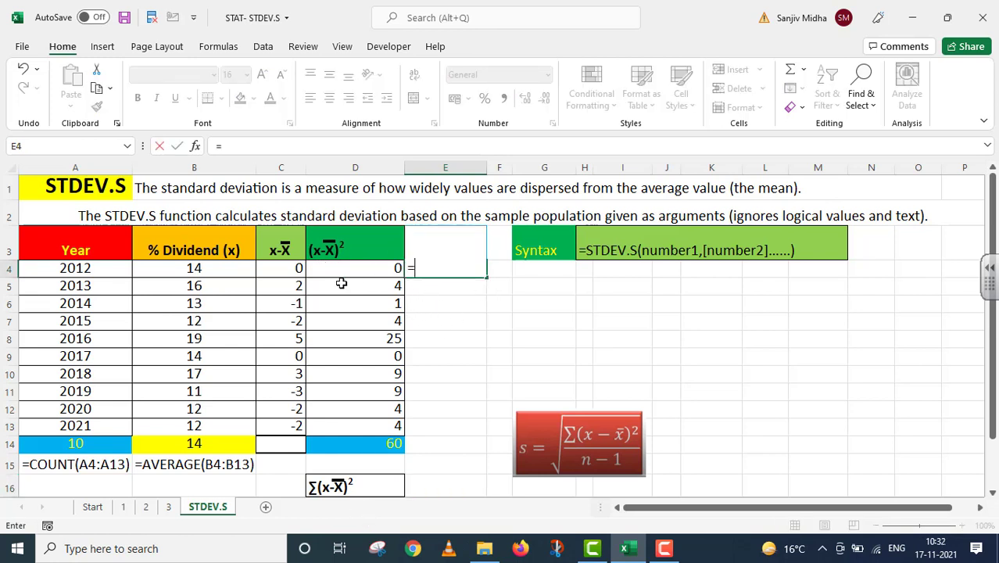
click(285, 268)
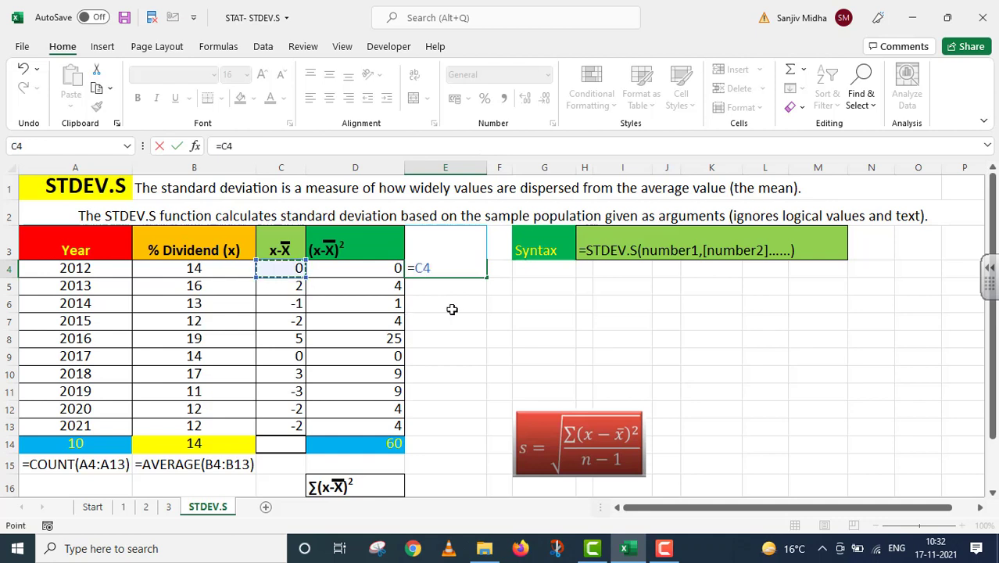
key(F2)
key(Left)
key(Left)
text(()
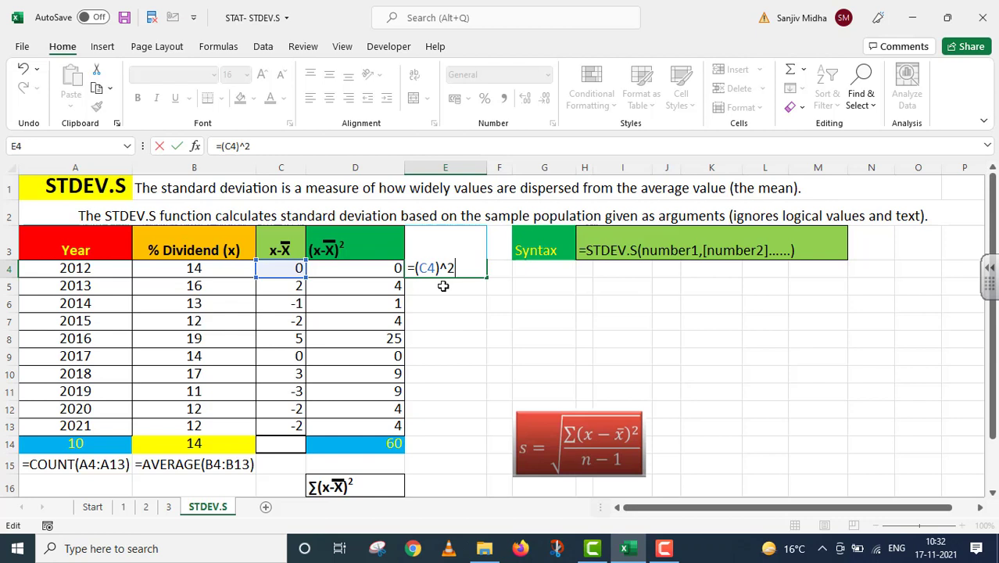
key(Return)
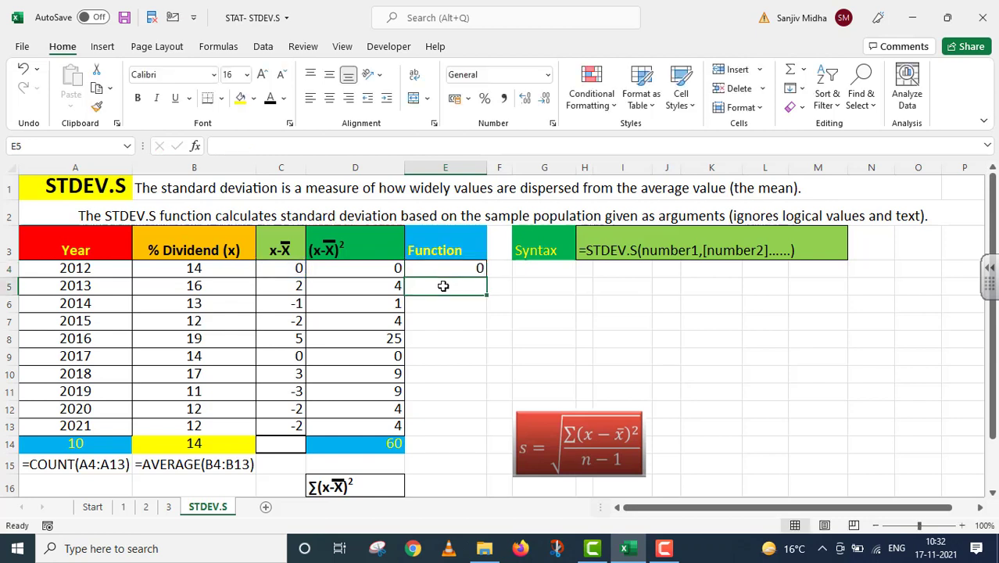
click(473, 269)
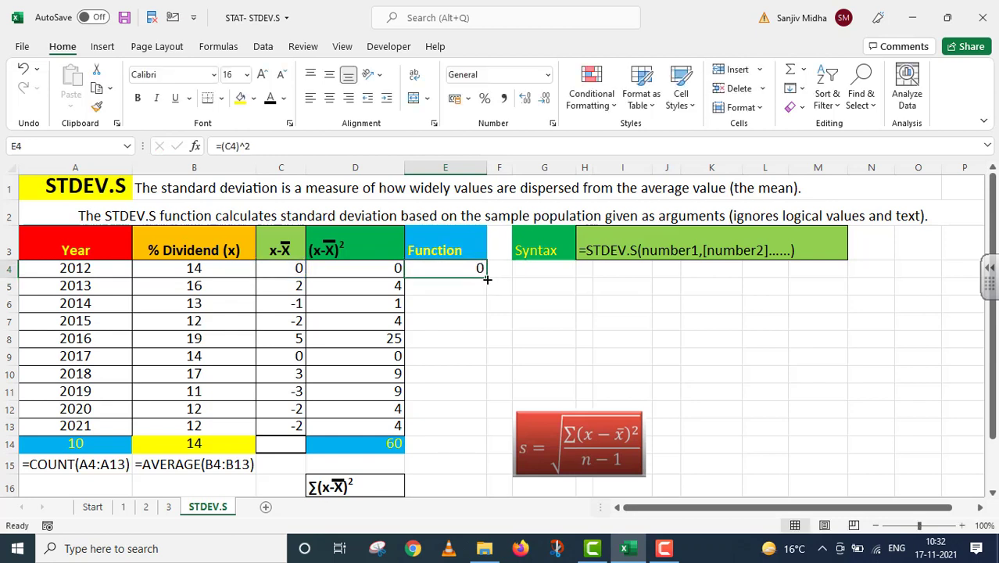
mouse_move(485, 277)
mouse_down()
mouse_move(477, 429)
mouse_move(504, 435)
mouse_up()
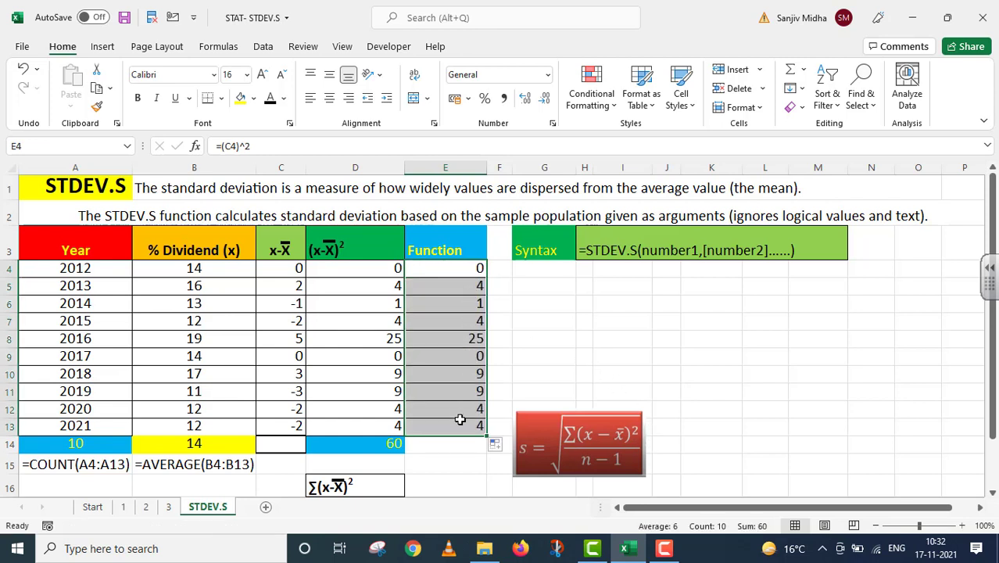
Widen column F and copy E4's formula text =(C4)^2 from the formula bar.
drag(512, 168, 537, 167)
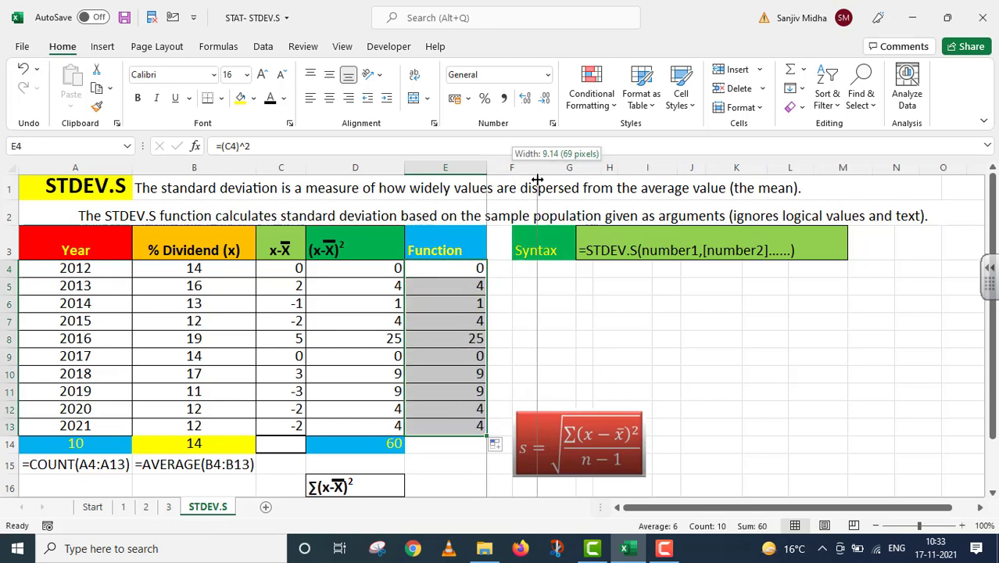
click(473, 269)
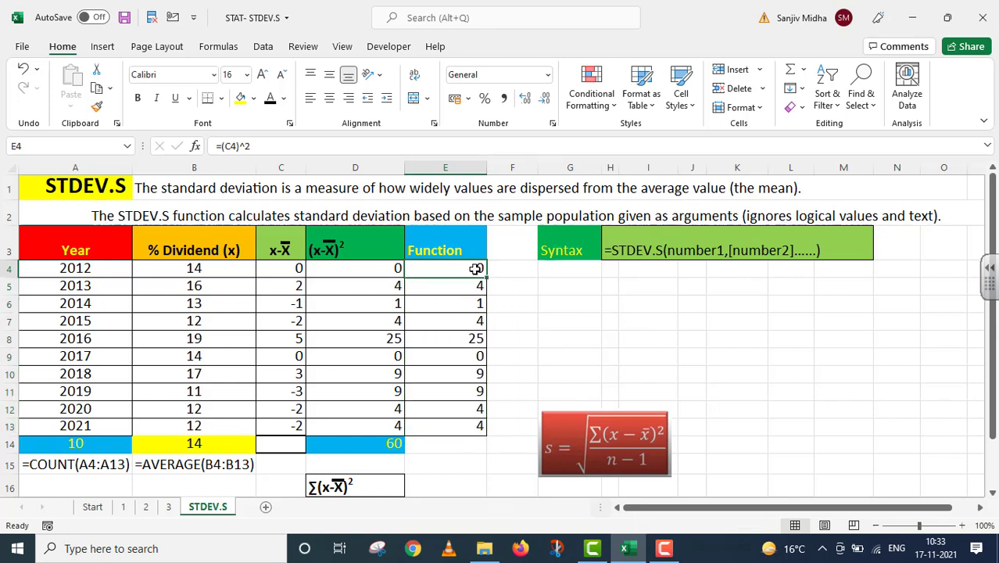
click(256, 146)
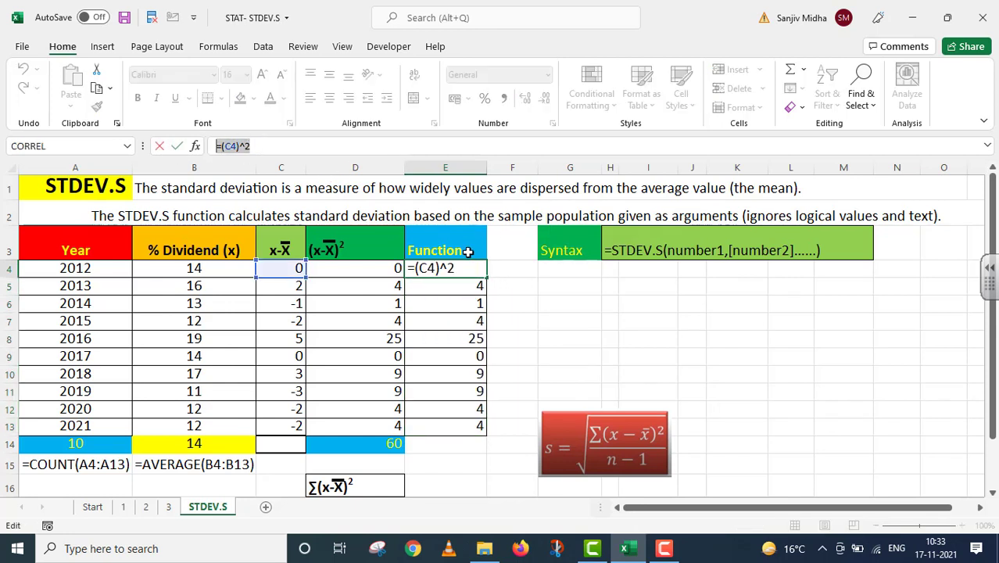
key(ctrl+c)
Paste =(C4)^2 into F4 as a text label beside the first Function result.
click(510, 269)
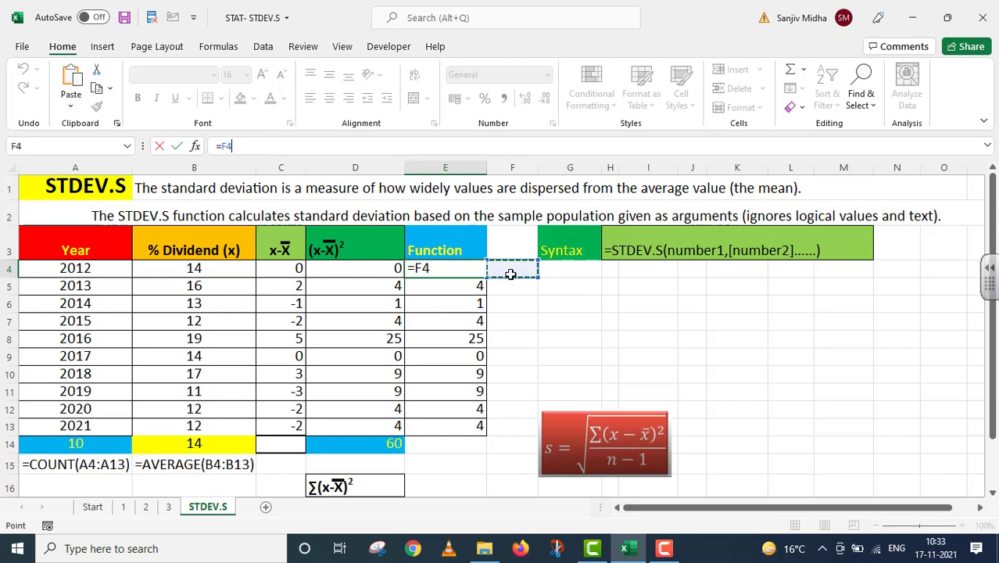
key(Escape)
double_click(512, 269)
key(ctrl+v)
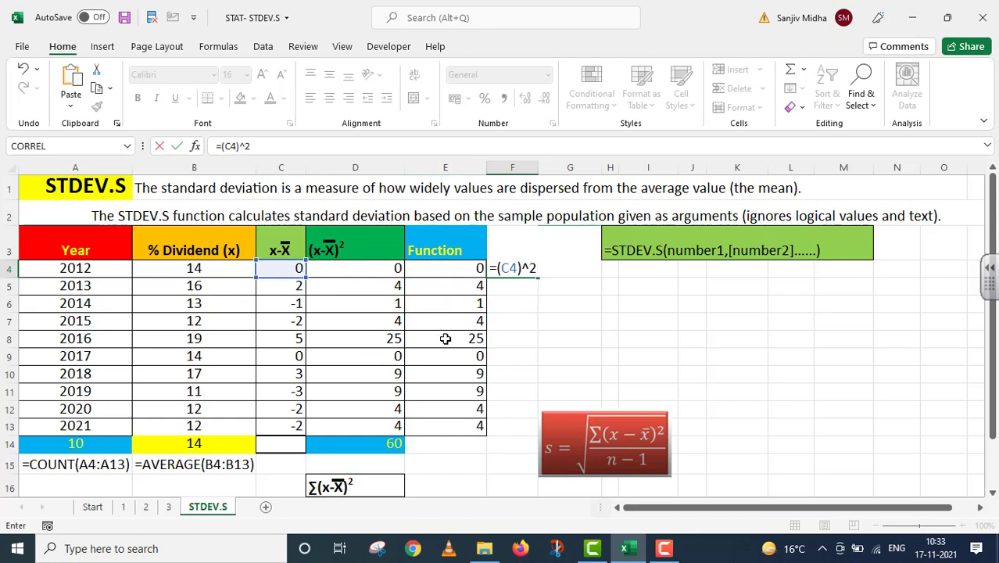
click(355, 248)
click(444, 244)
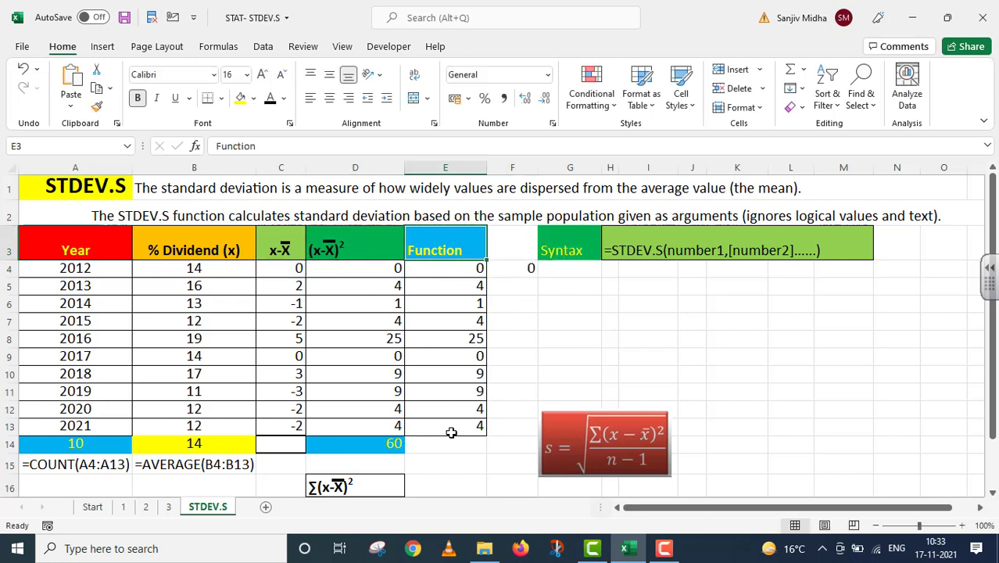
double_click(526, 268)
text(=(C4)^2)
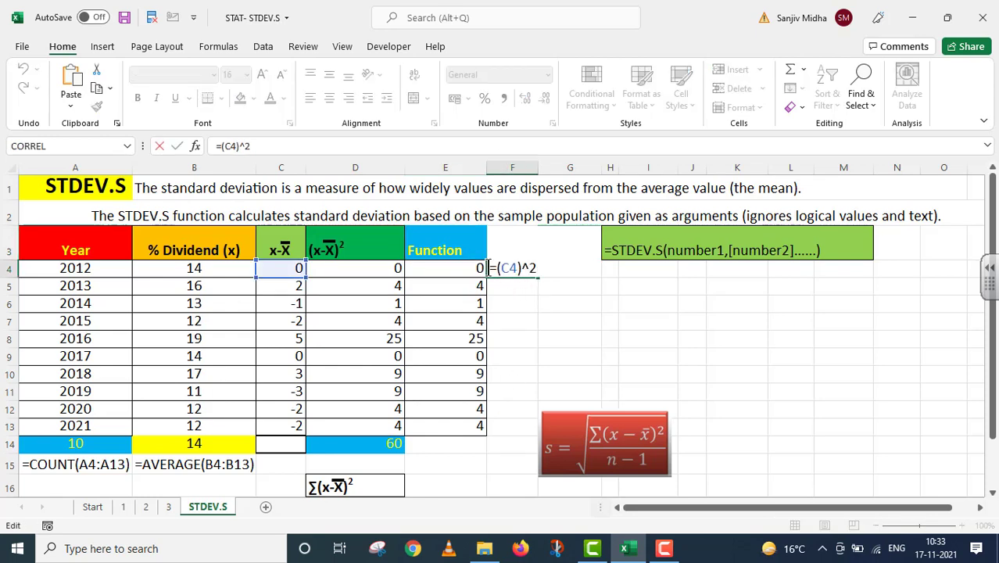
key(Escape)
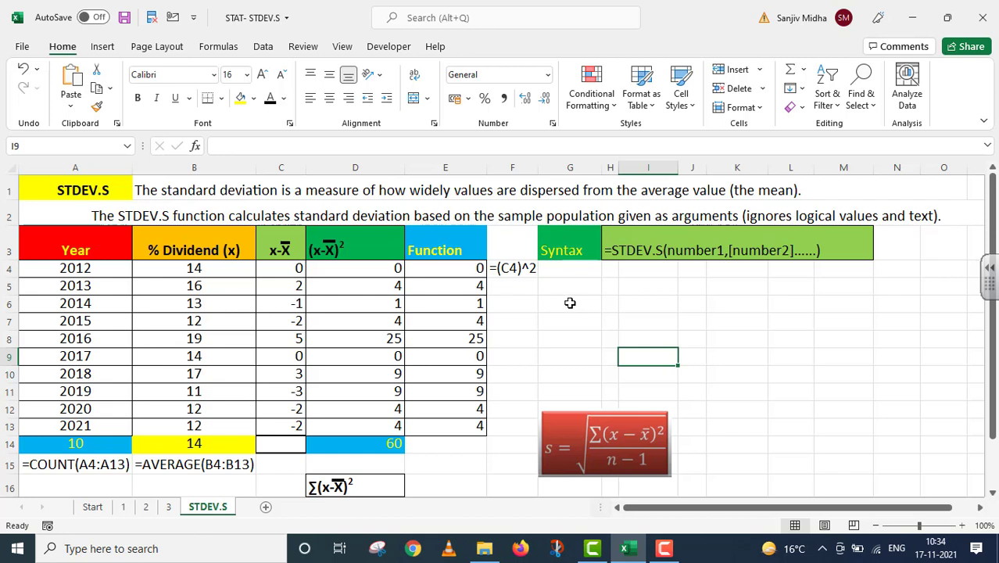
Enter =STDEV.S(B4:B13) in I6 to get the sample standard deviation 2.582.
click(570, 303)
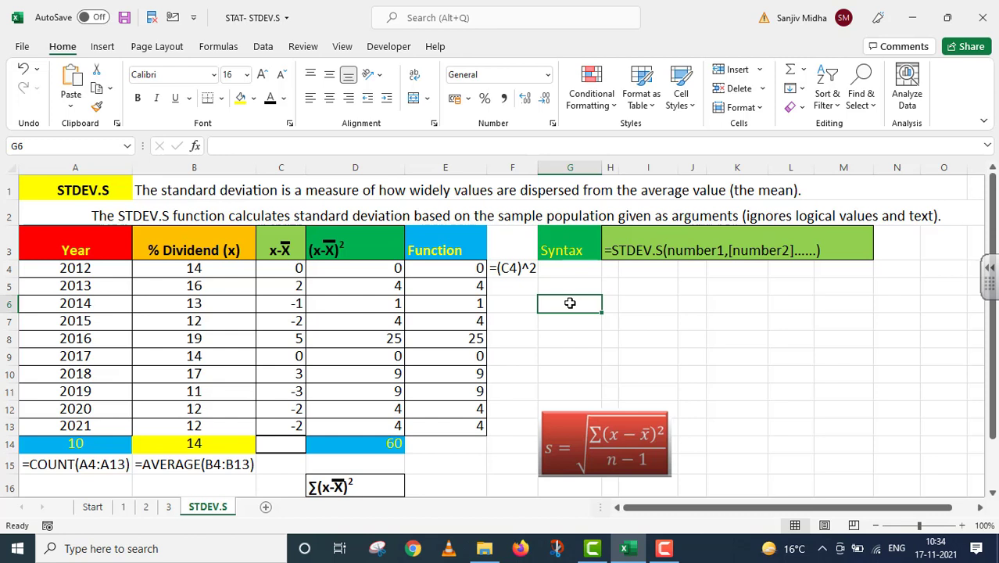
text(STDEV.S)
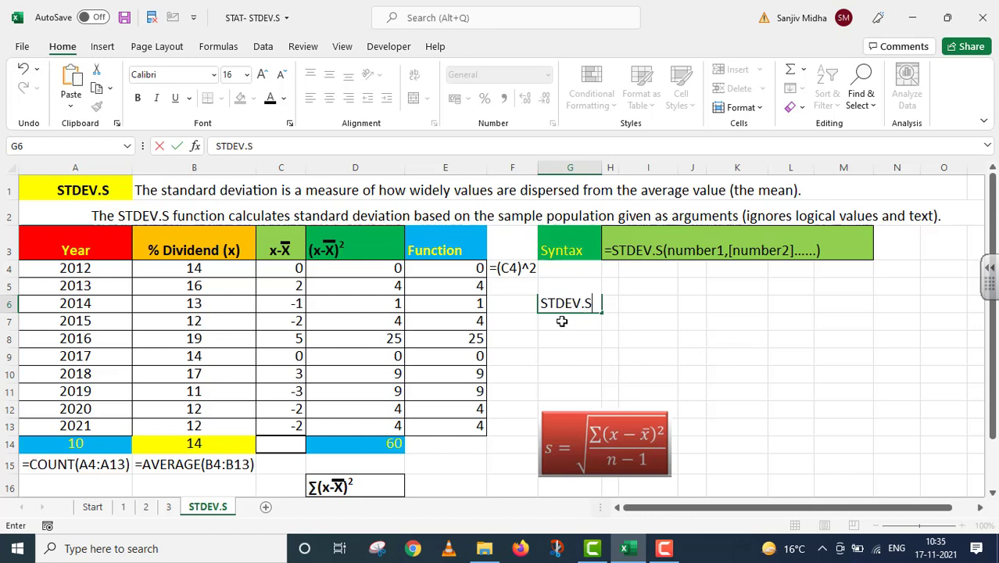
click(630, 304)
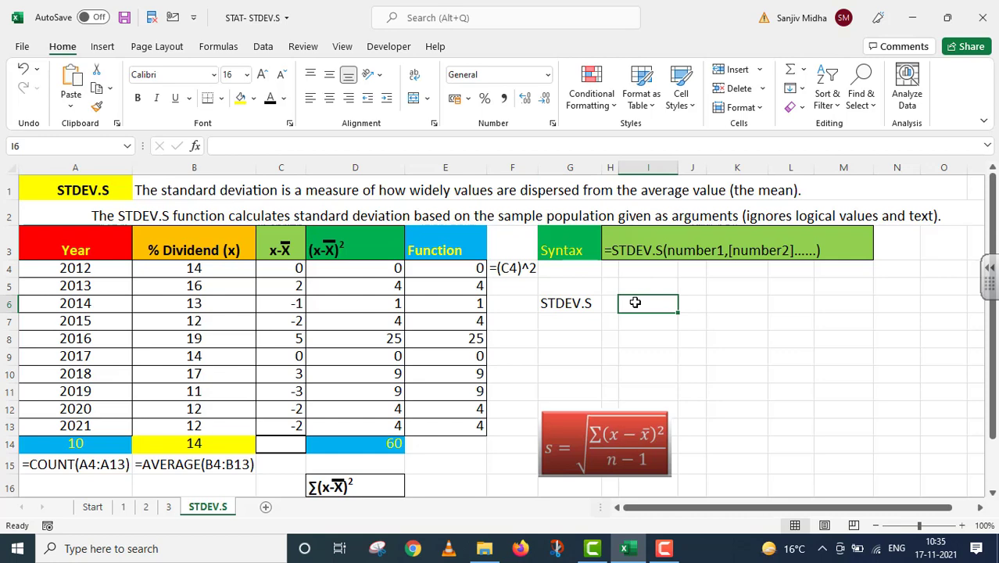
double_click(635, 302)
text(=)
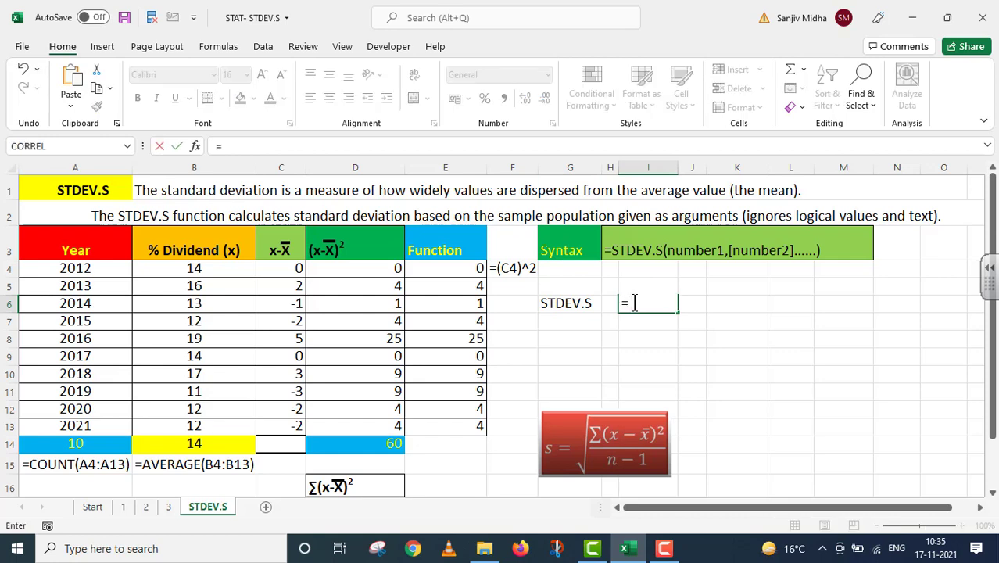
text(STDE)
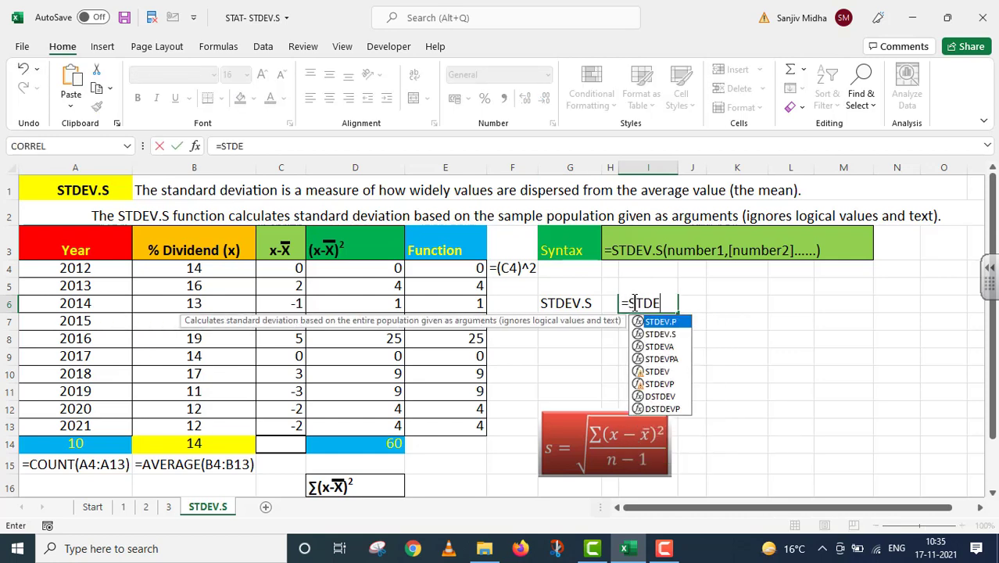
double_click(660, 334)
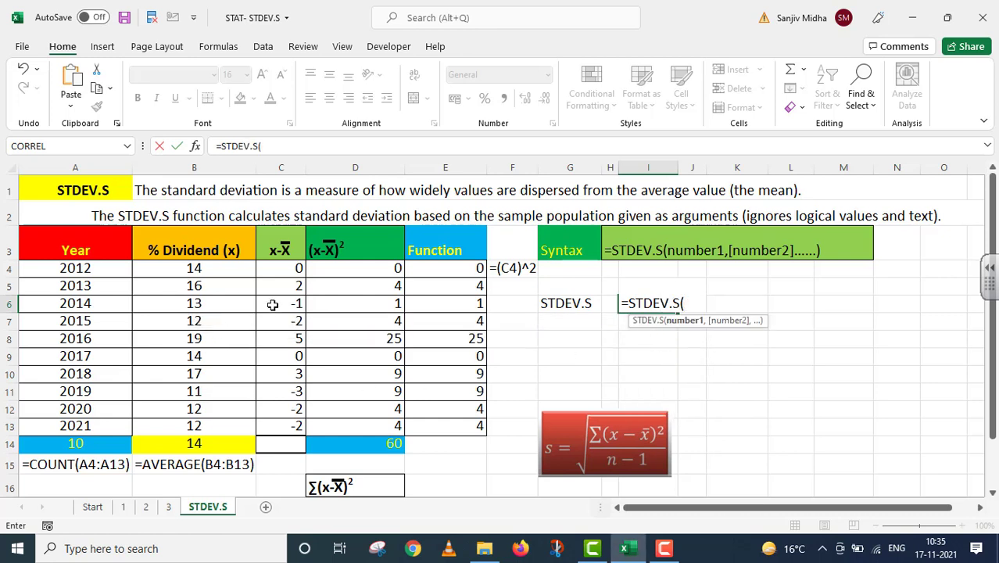
click(206, 270)
click(196, 409)
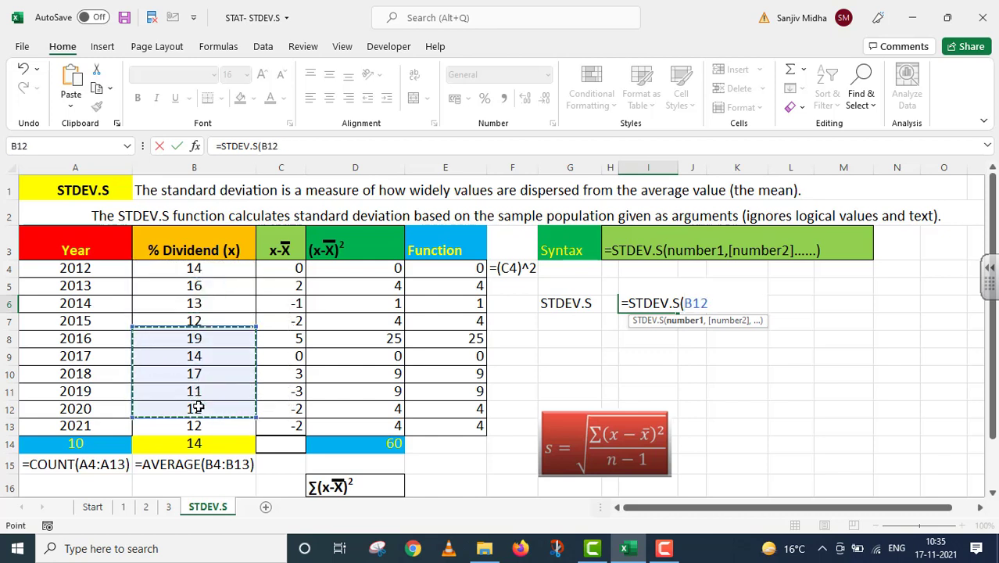
drag(223, 266, 211, 424)
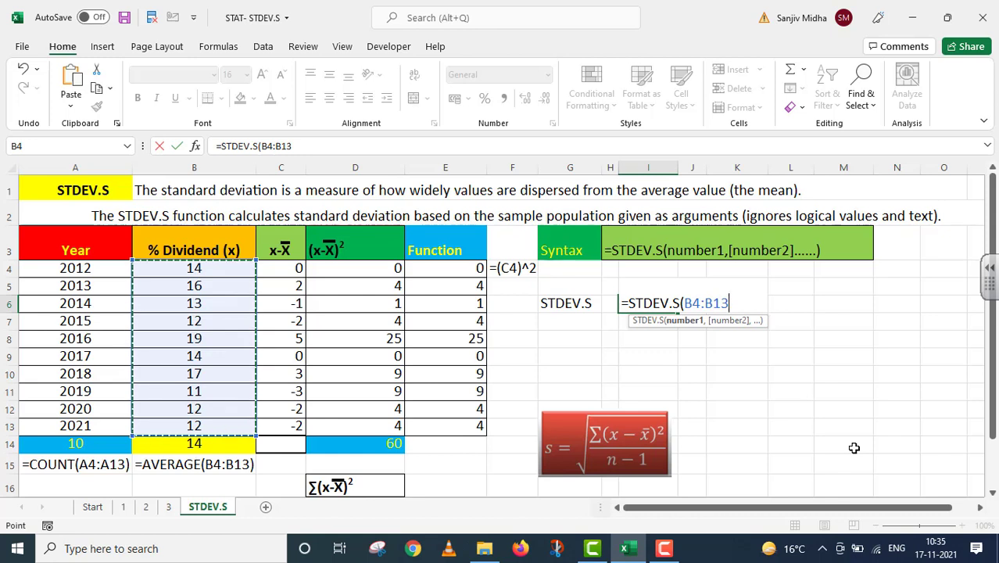
text())
key(Return)
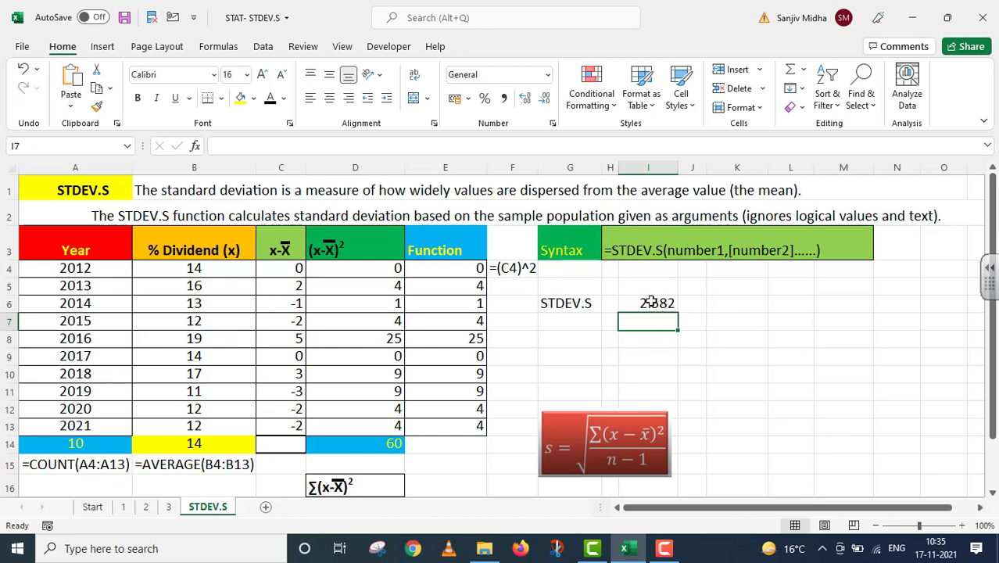
Move the red standard-deviation formula picture up to rows 8–11 and select K9.
click(649, 303)
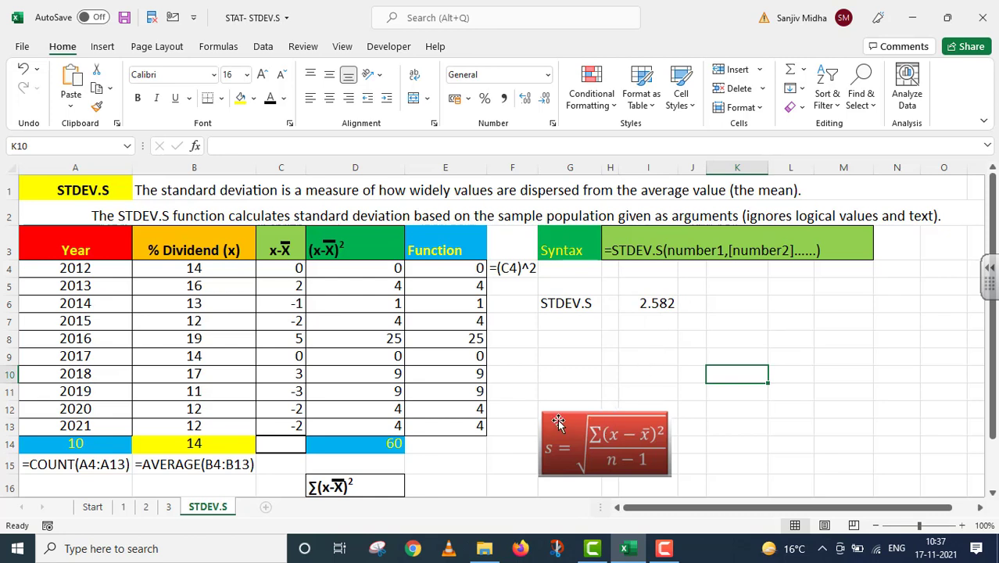
mouse_move(564, 418)
mouse_down()
mouse_move(569, 346)
mouse_move(550, 340)
mouse_up()
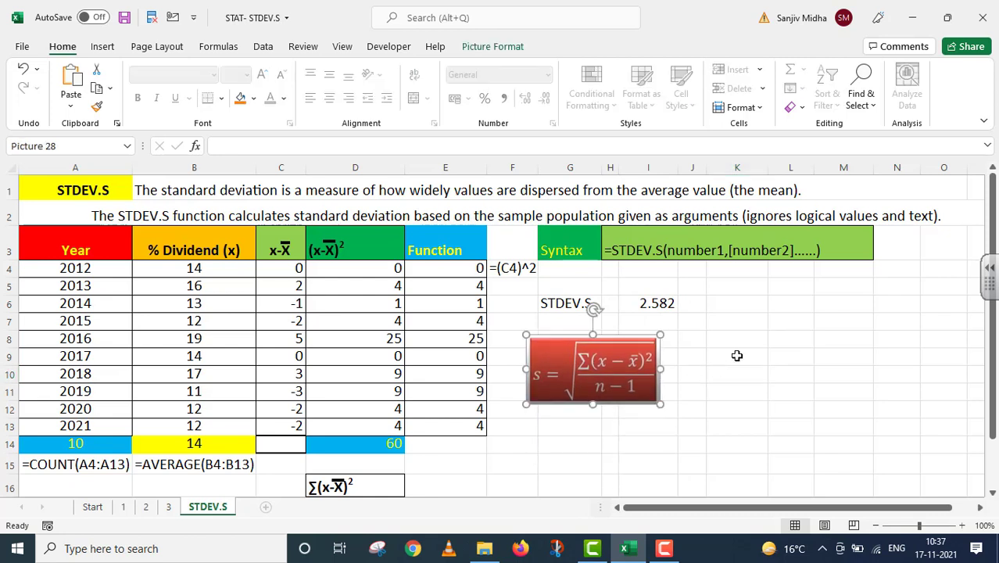
click(727, 355)
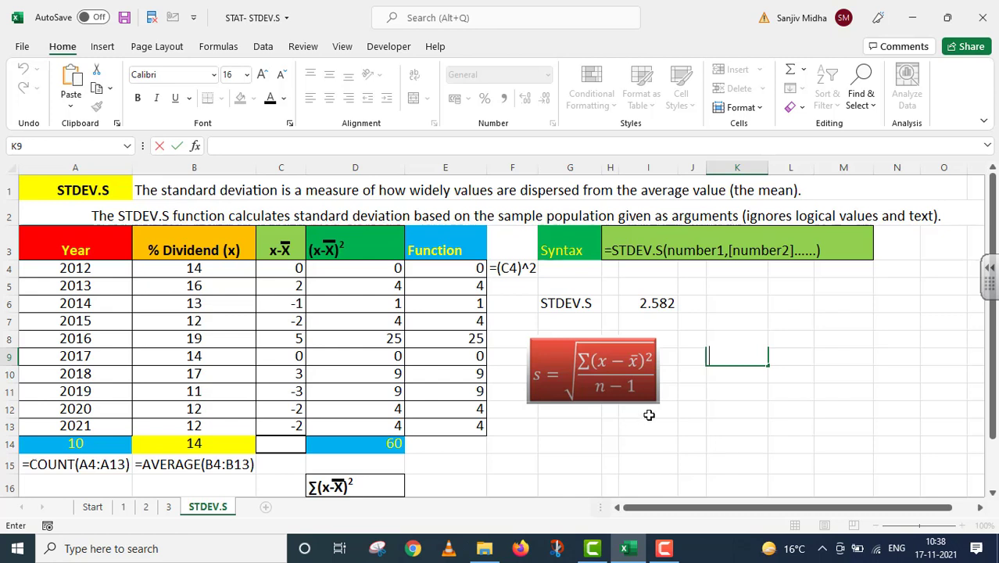
Enter =SQRT(D14/(COUNT(A4:A13)-1)) in K9, returning 2.58199.
text(=S)
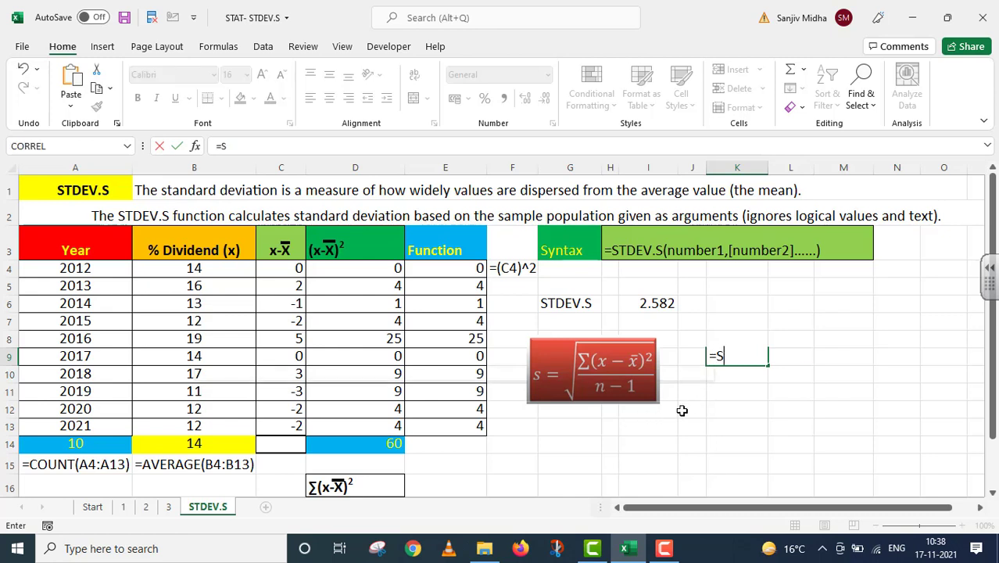
text(QRT)
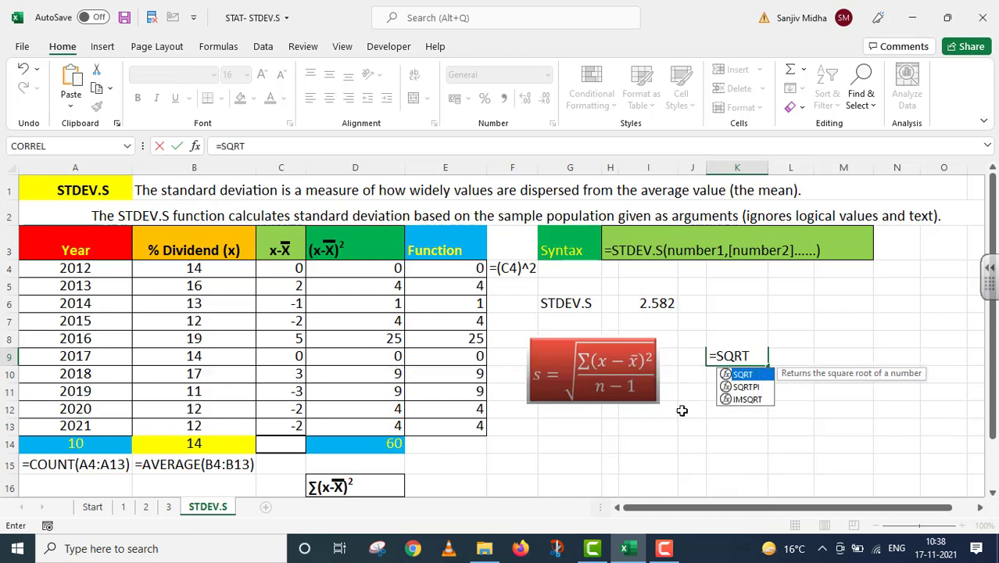
text(()
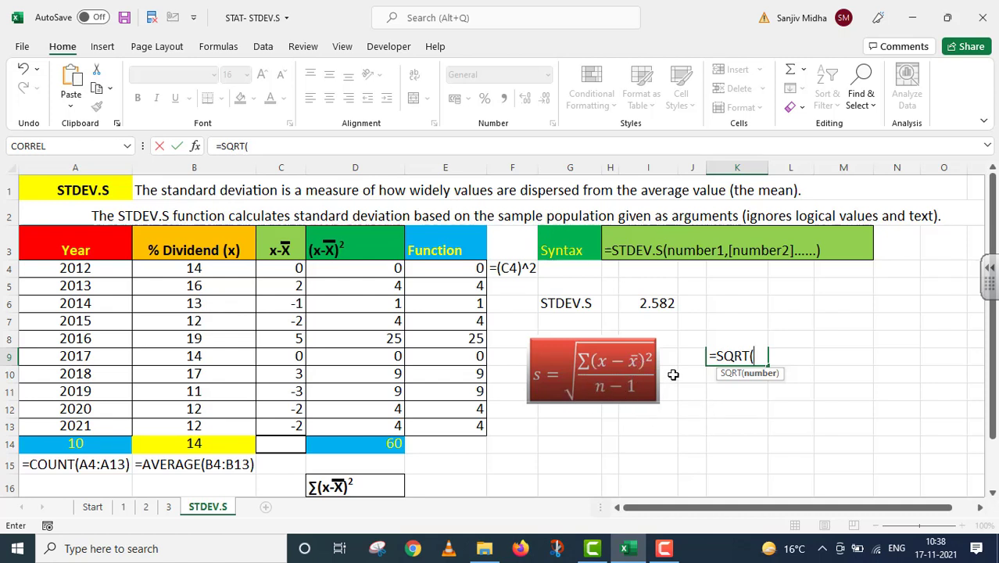
click(385, 445)
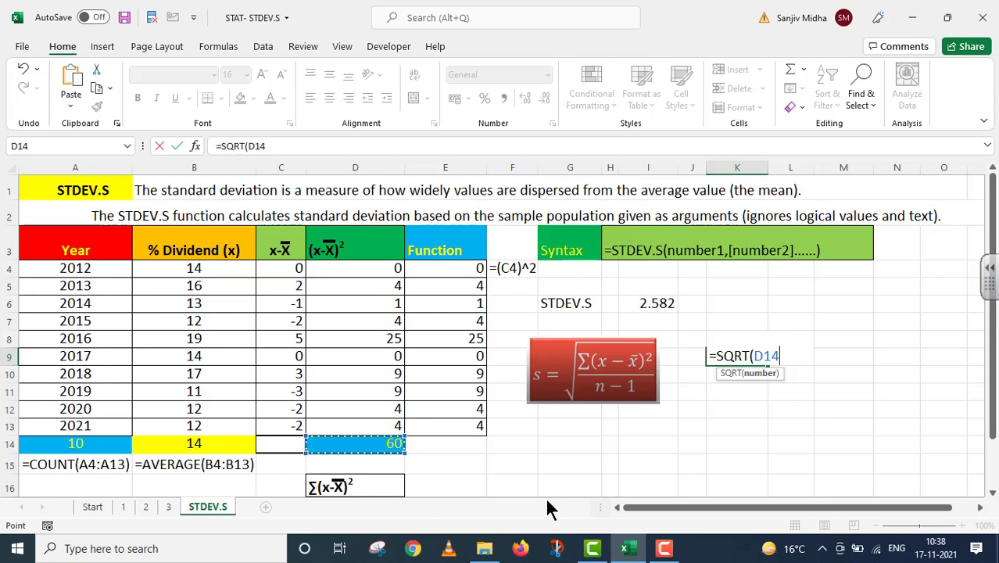
text(/)
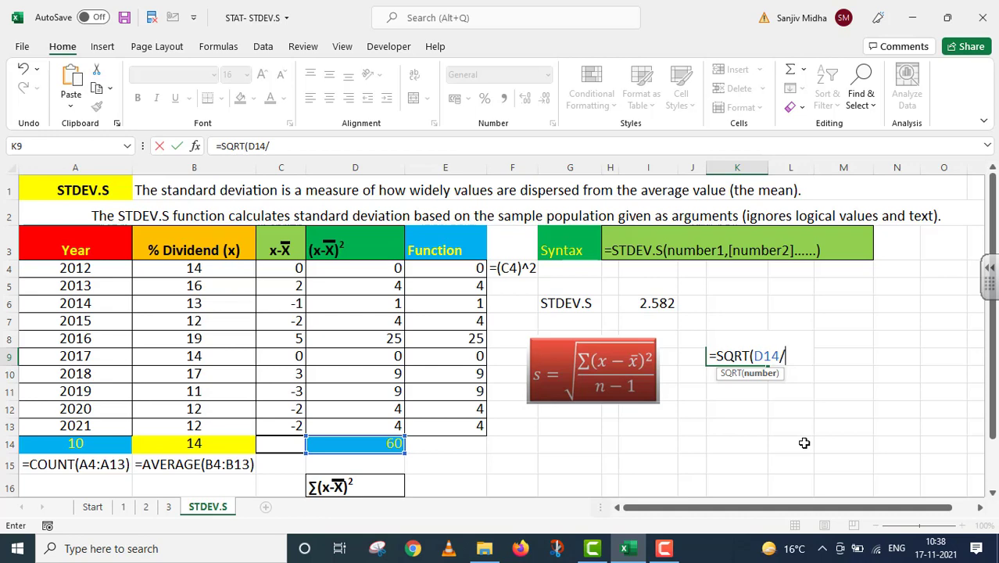
text((COUN)
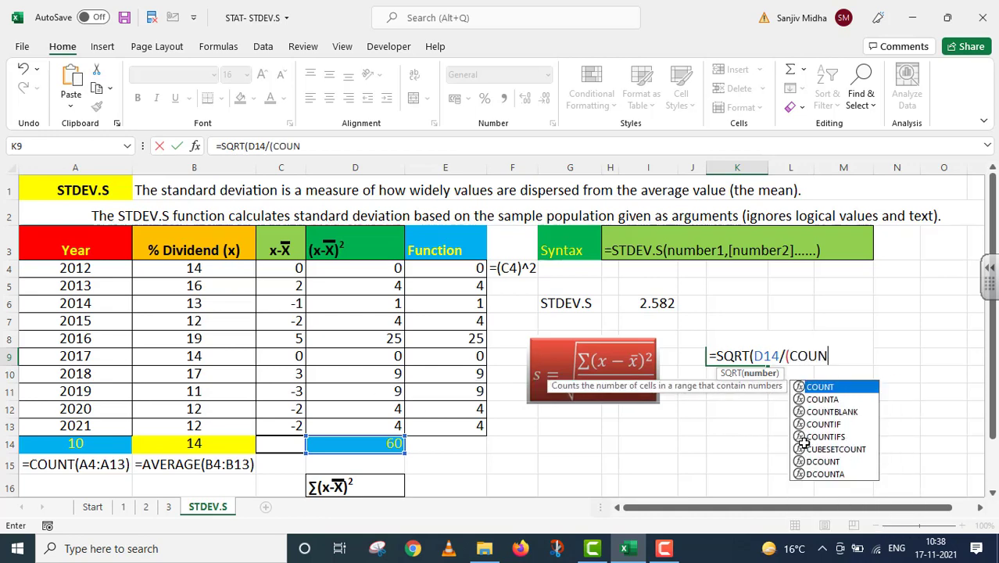
text(T()
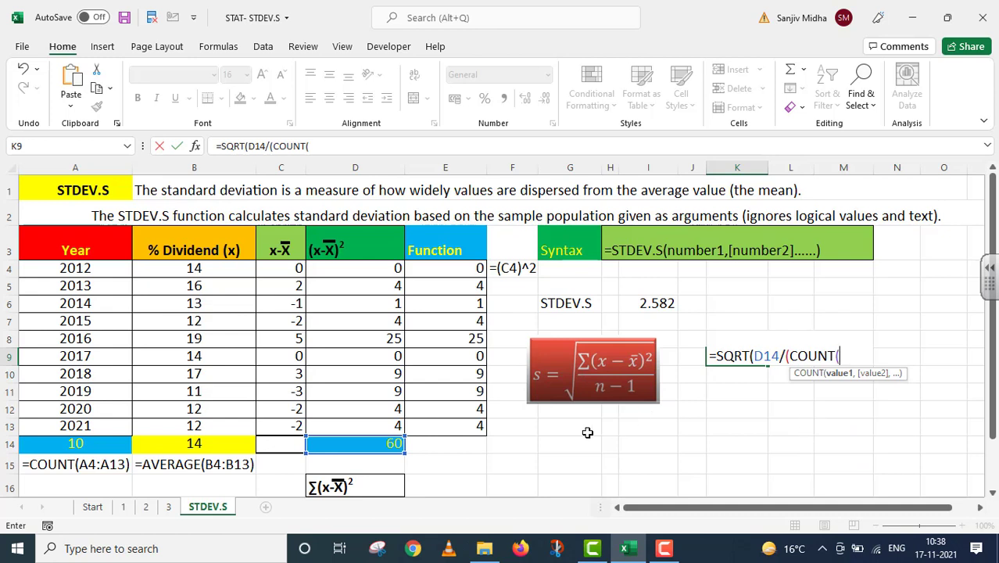
click(103, 266)
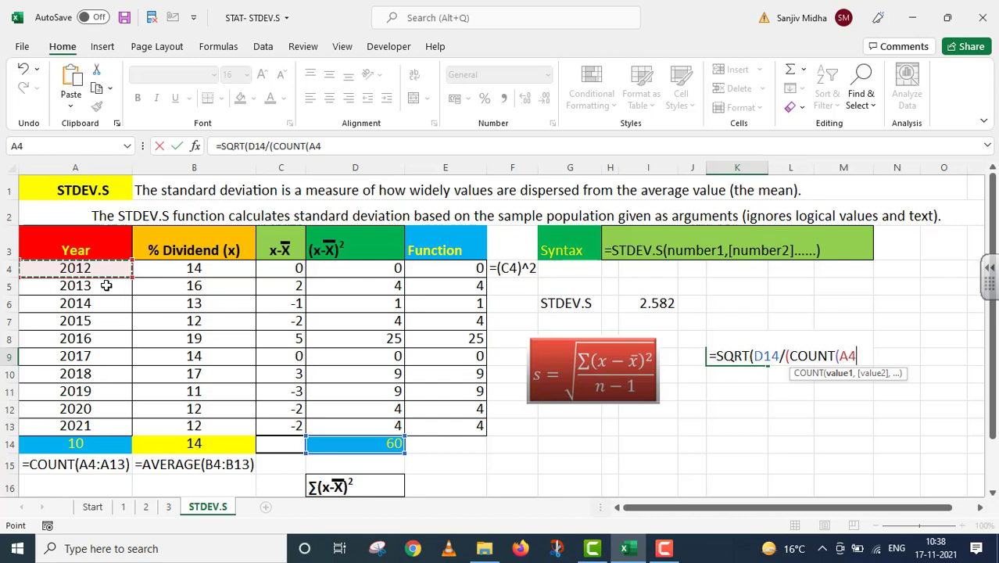
drag(98, 266, 93, 426)
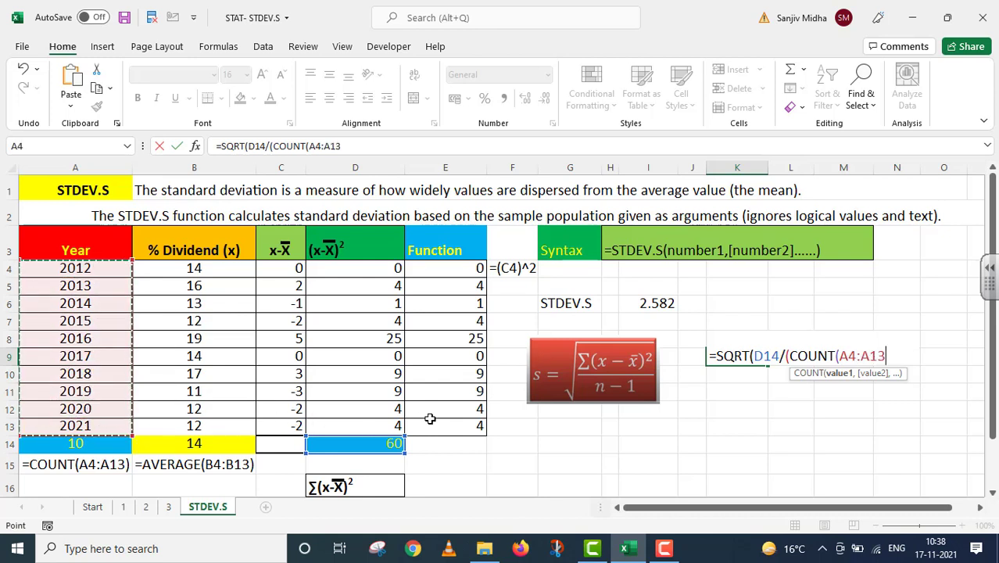
text()-1)
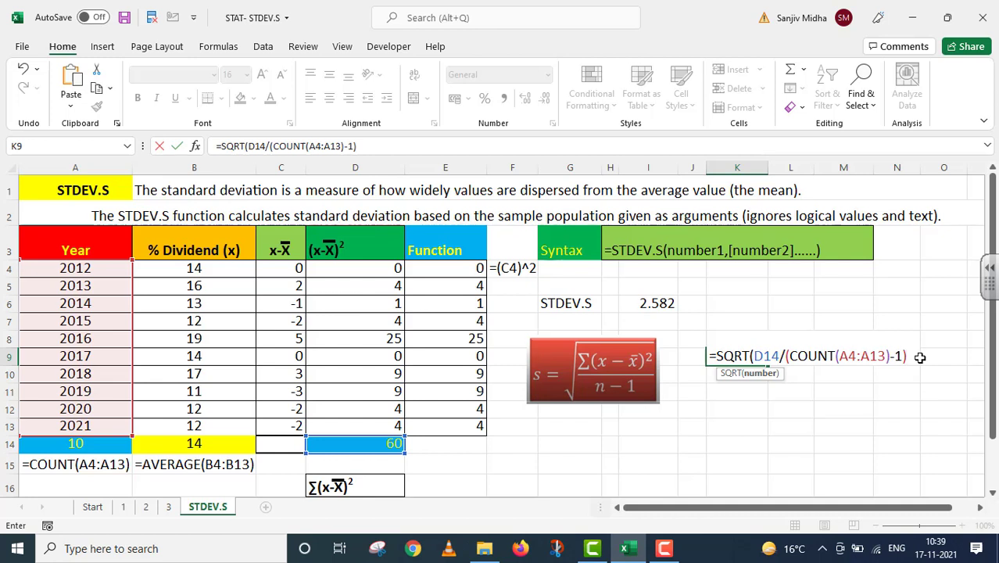
text())
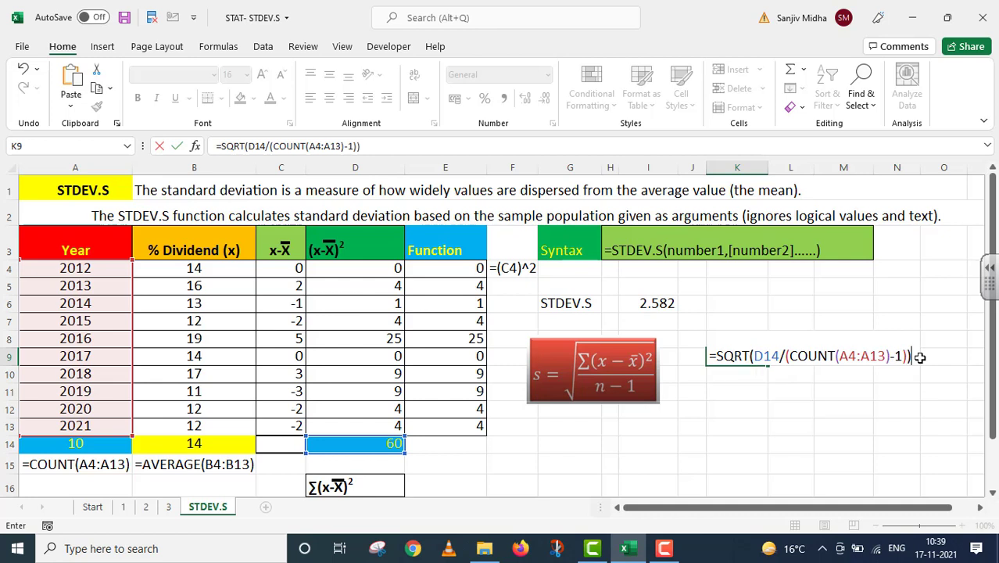
key(Return)
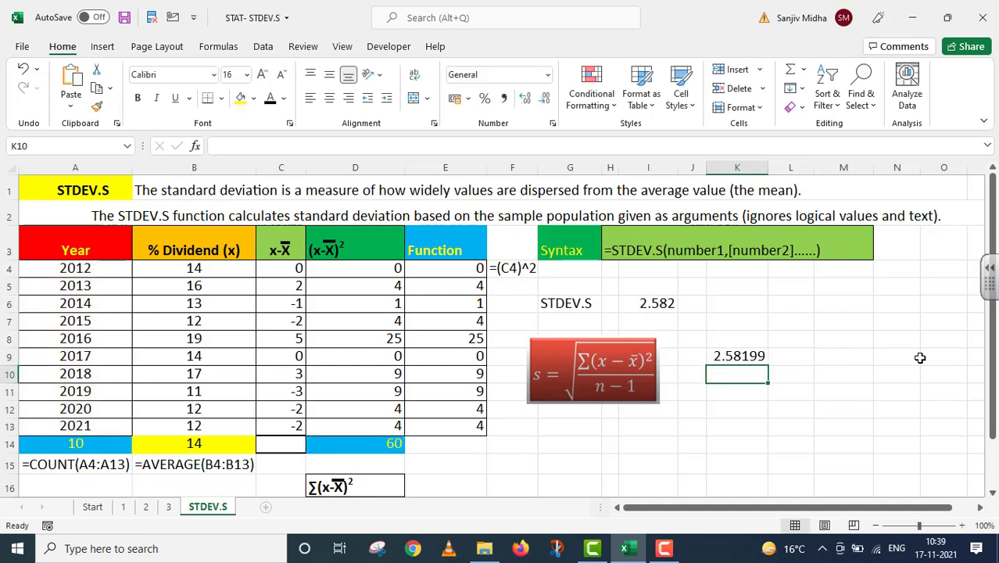
Reduce K9 to three decimal places so it shows 2.582.
click(738, 357)
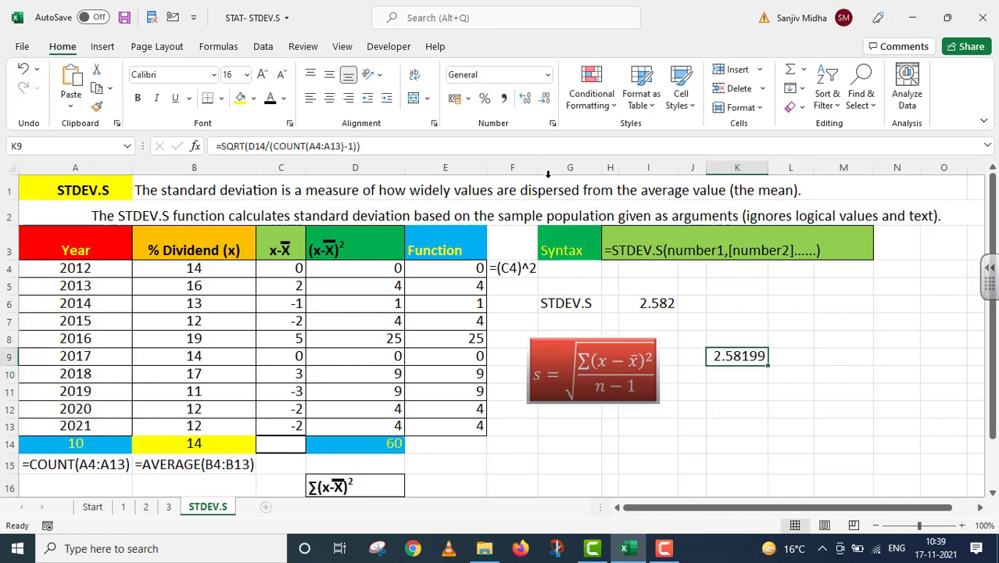
click(550, 100)
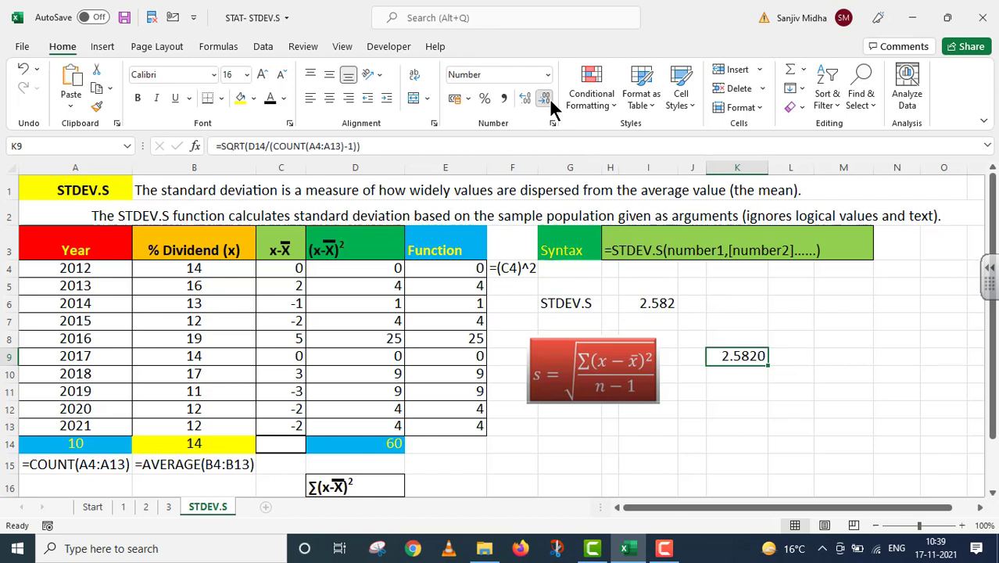
click(550, 100)
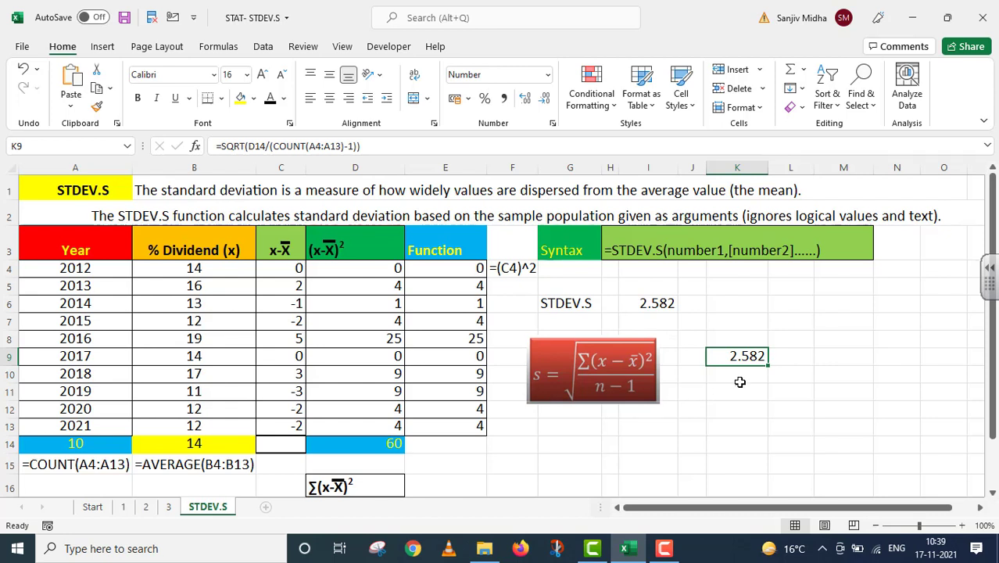
Fill both standard deviation results, I6 and K9, yellow.
click(641, 302)
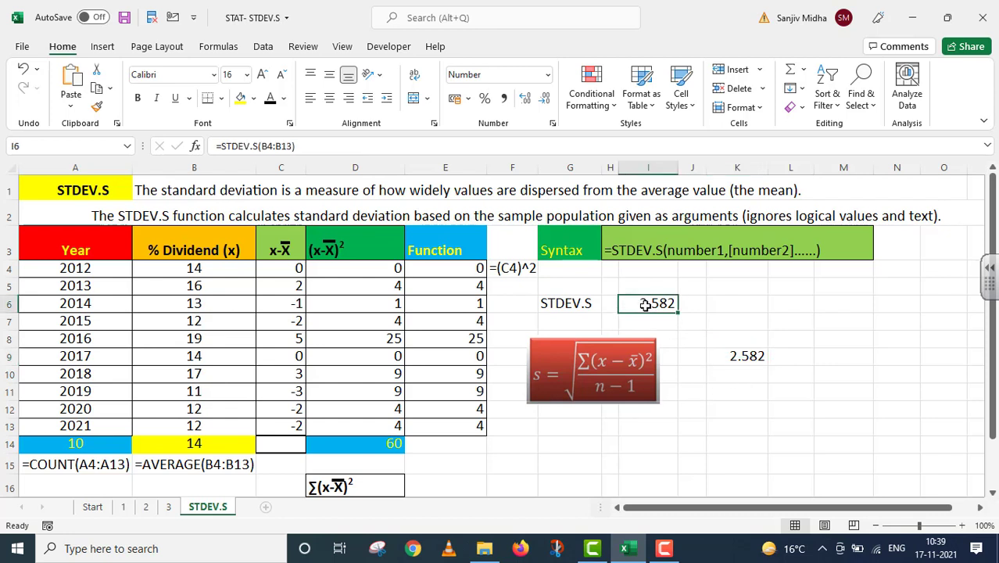
click(241, 98)
click(741, 351)
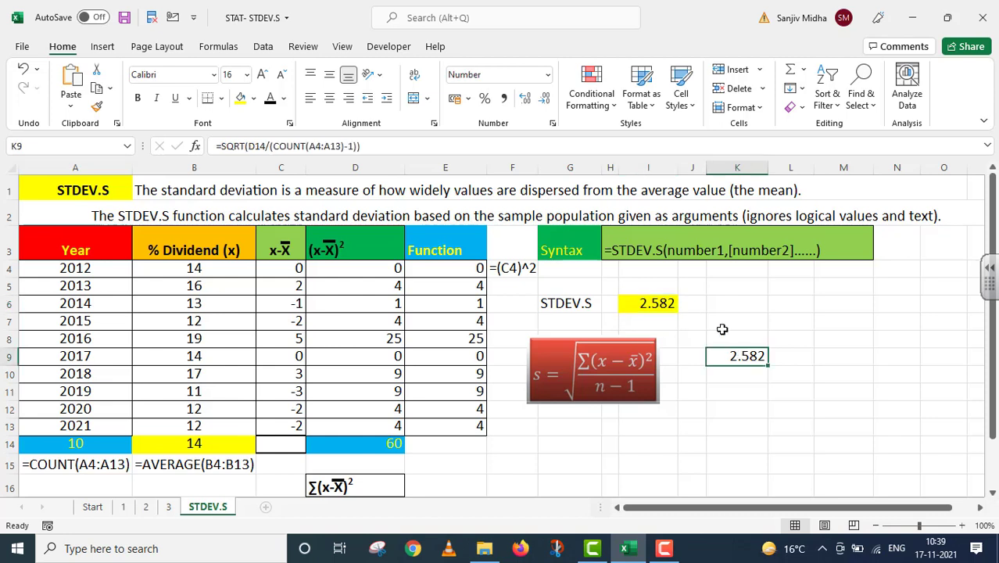
click(241, 98)
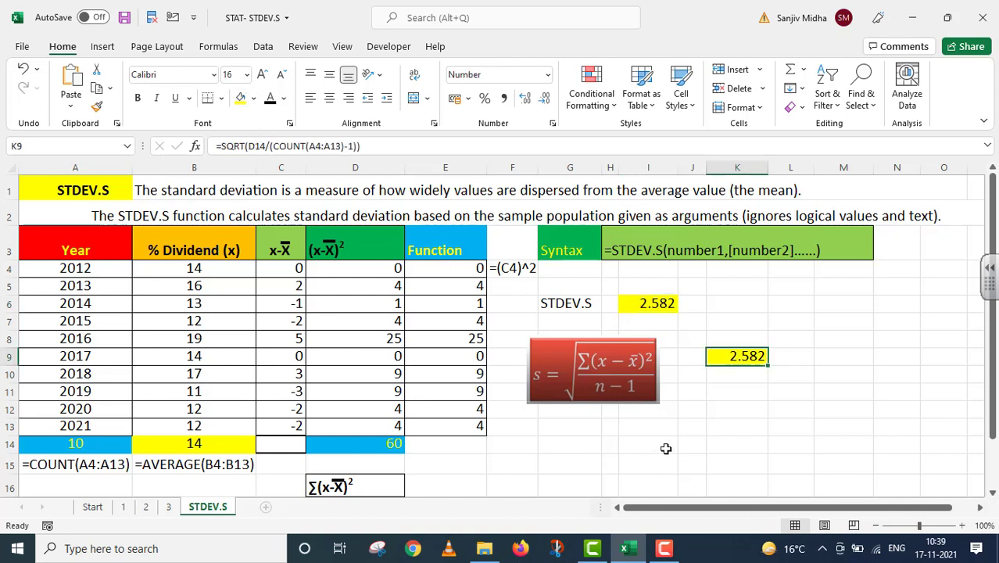